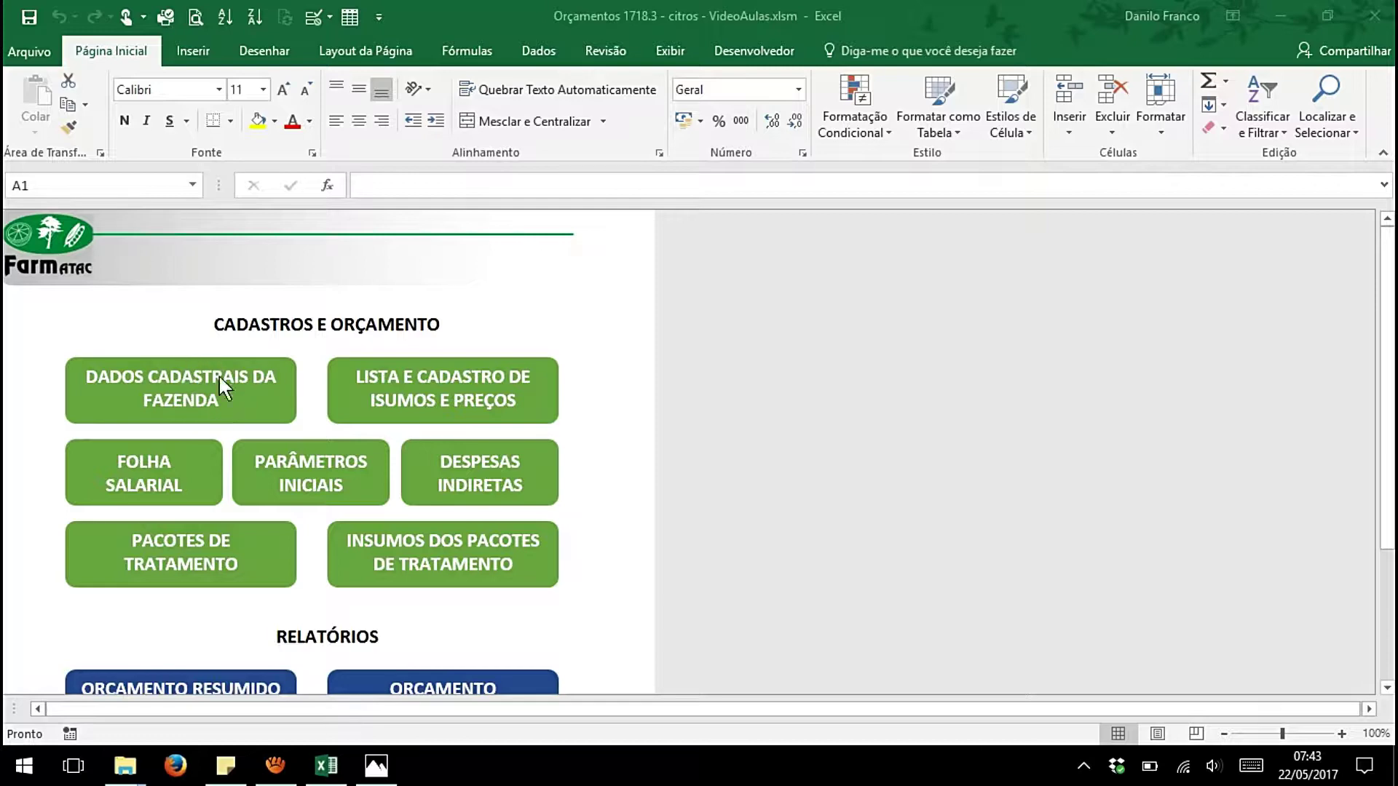
Open the farm's DADOS CADASTRAIS sheet and review the two plot rows across to the Faixa (m) column
left_click(191, 398)
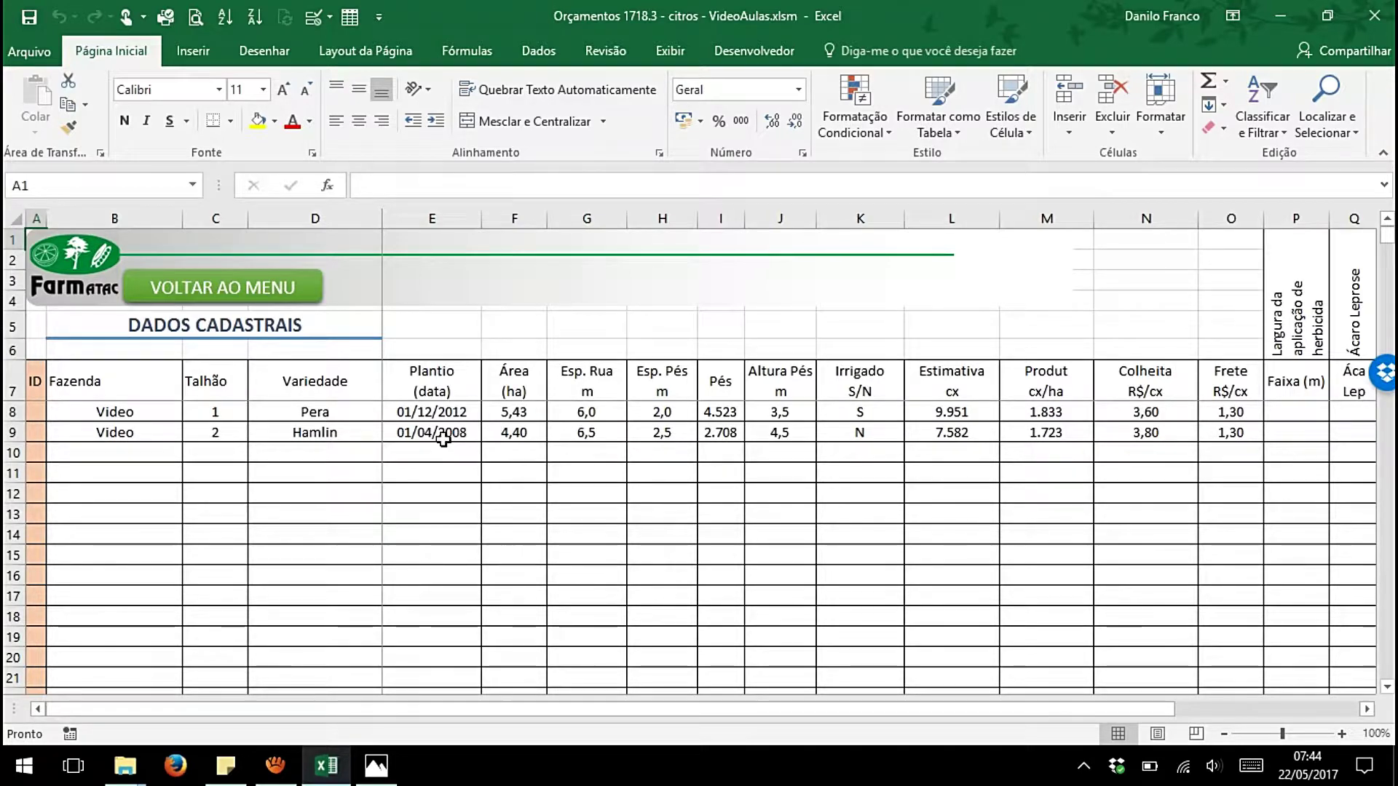
left_click(13, 432)
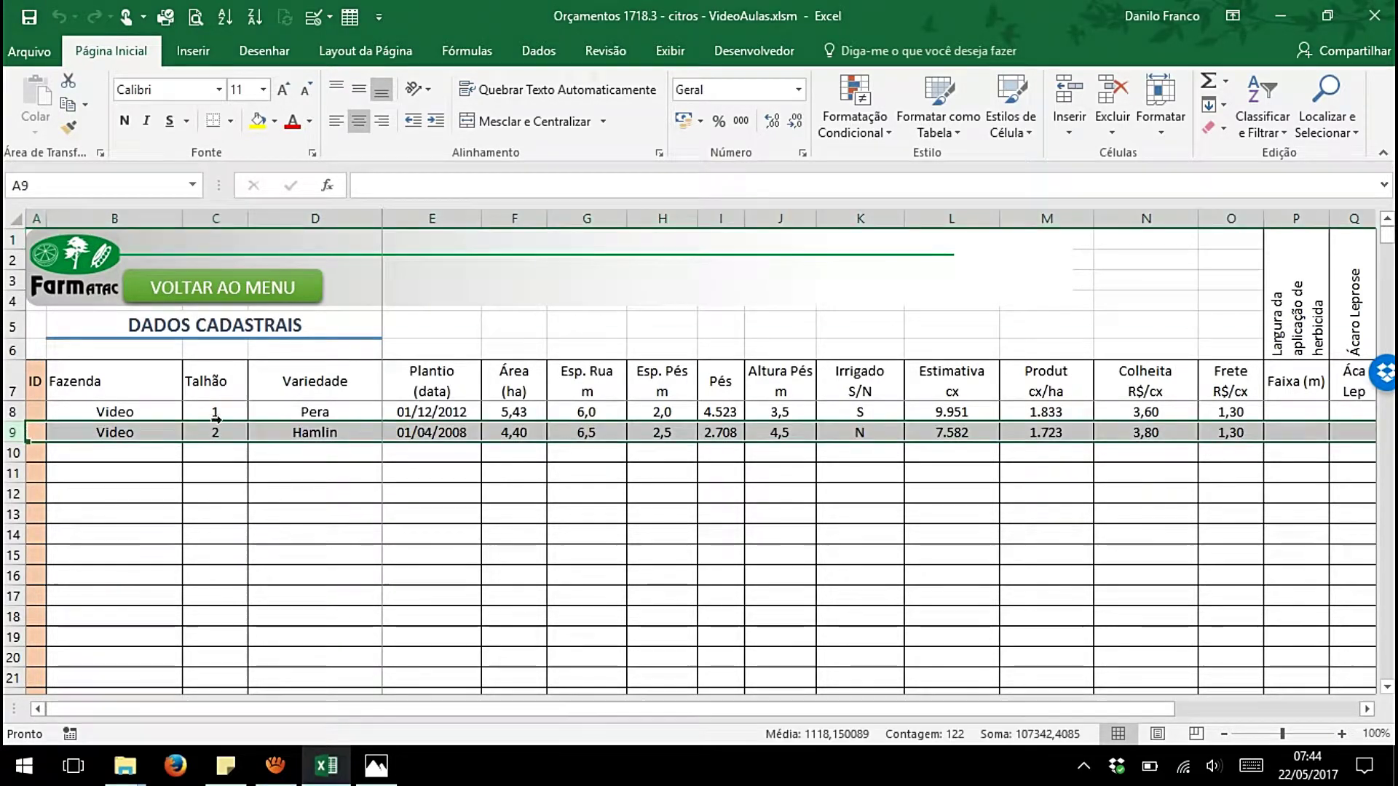
left_click(1276, 430)
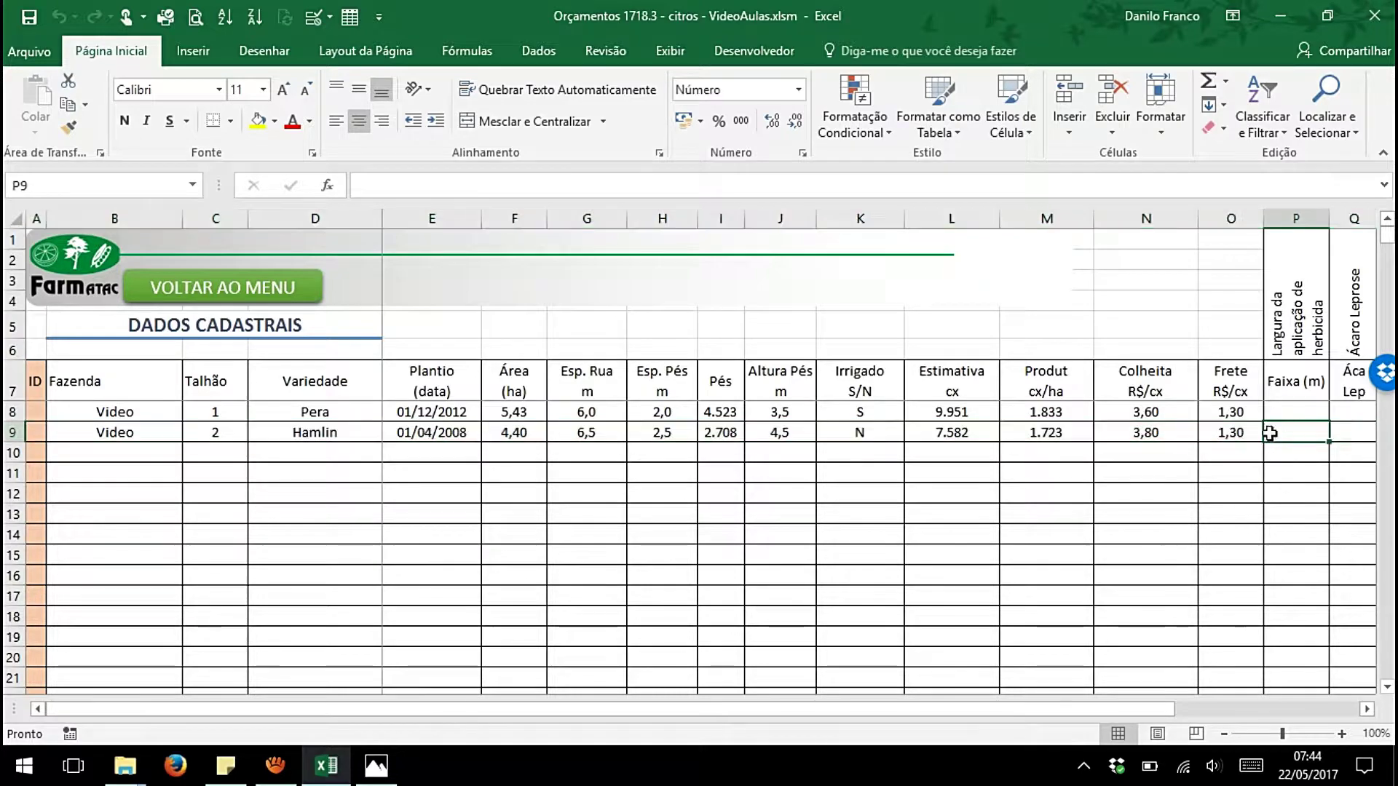
left_click_drag(1150, 710, 1242, 714)
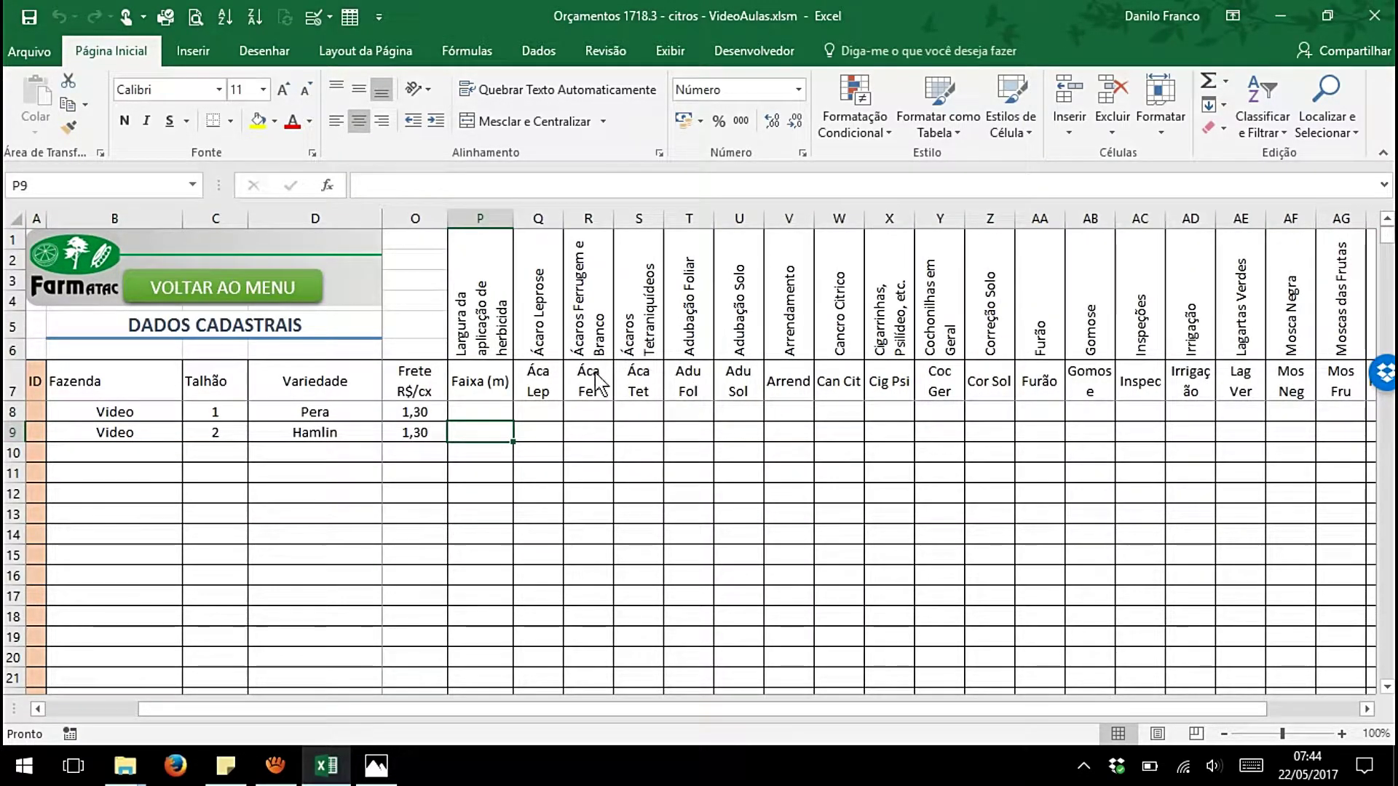
left_click(484, 410)
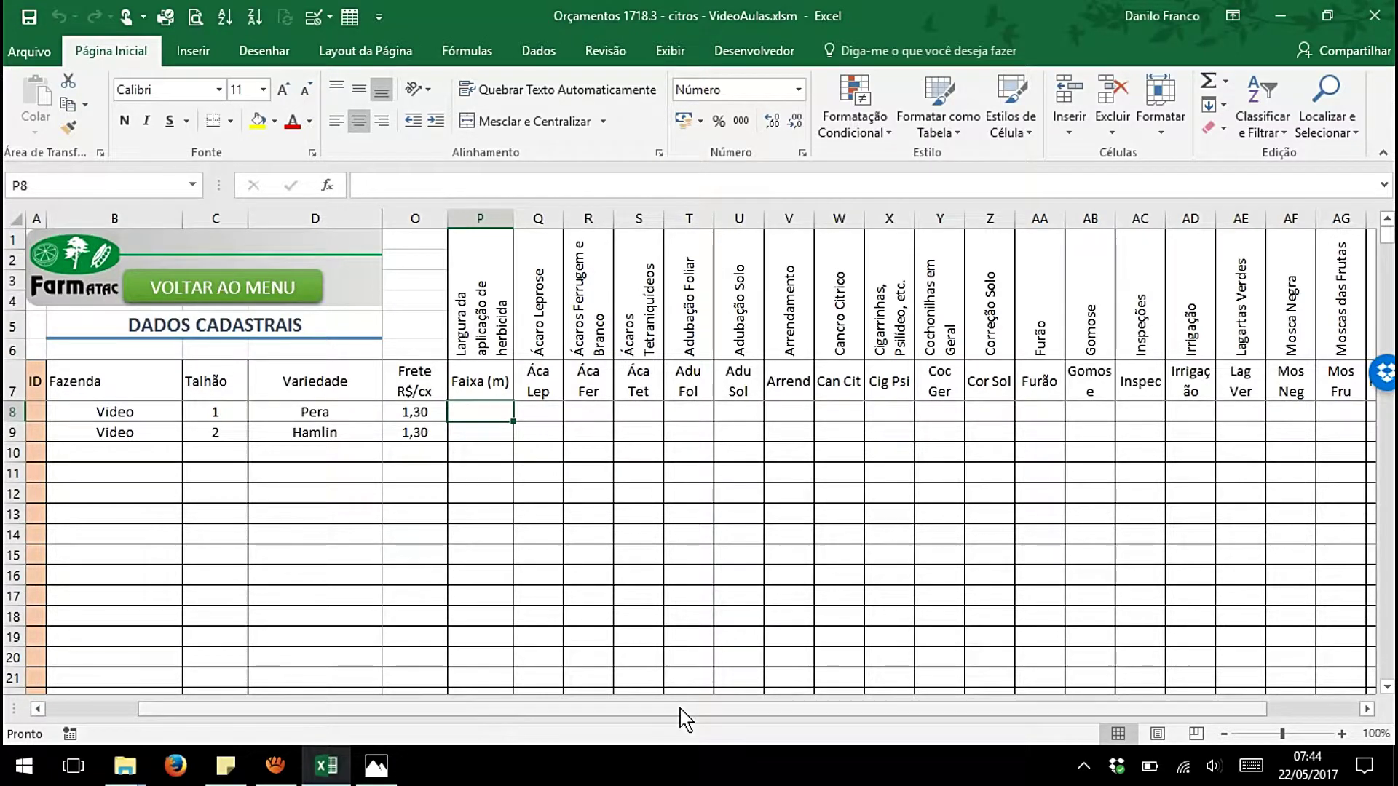
left_click_drag(678, 703, 636, 705)
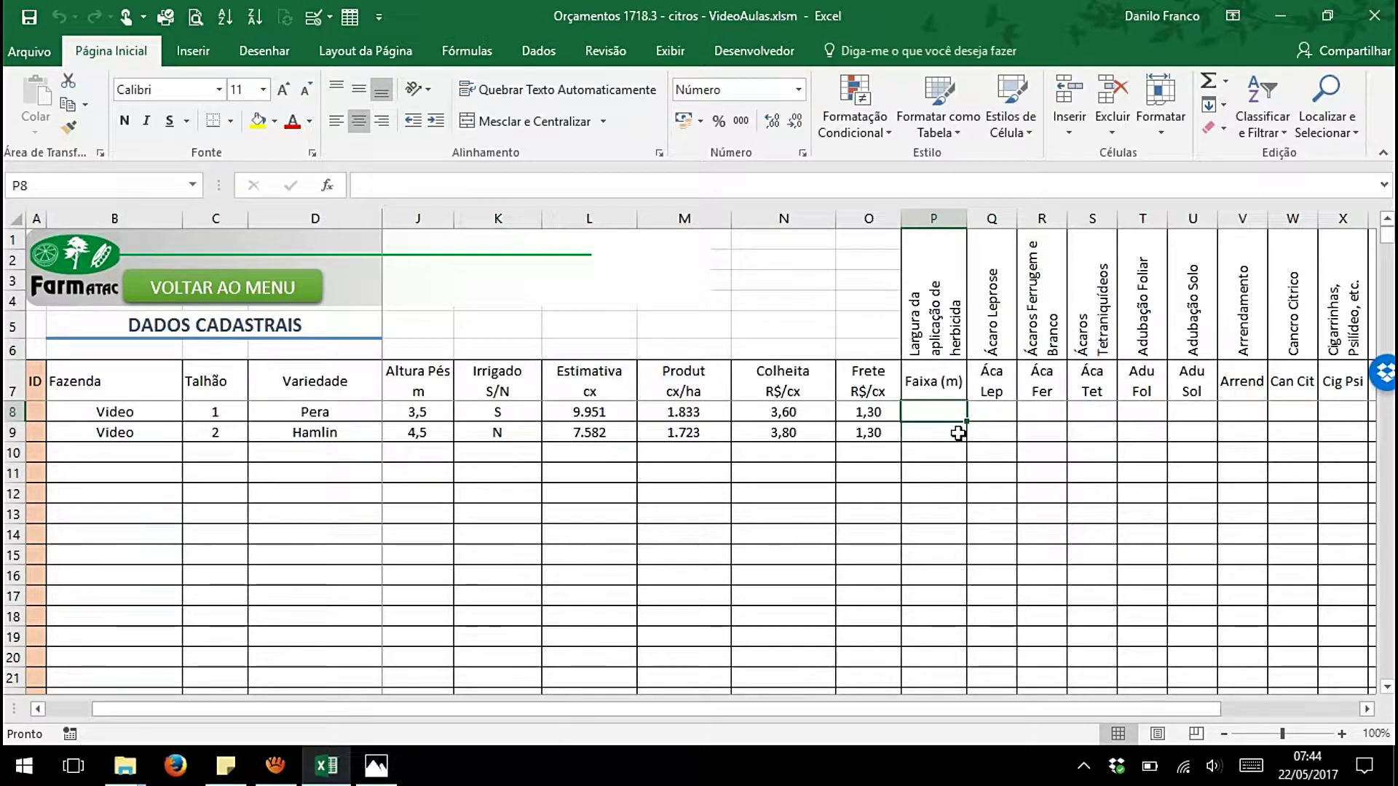
left_click(923, 452)
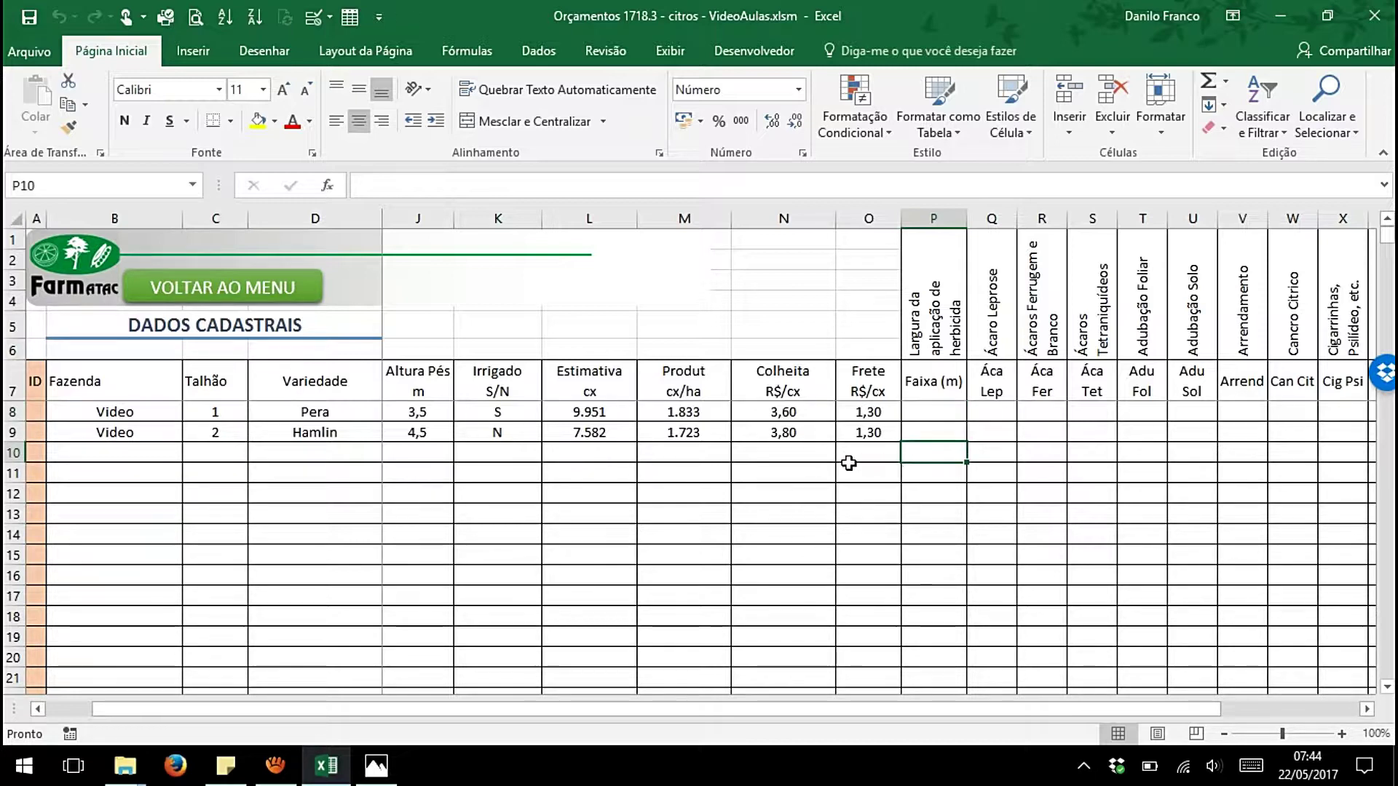
Enter a herbicide application width of 4 m in the Faixa (m) column for talhões 1 and 2
left_click_drag(929, 454, 992, 452)
left_click(935, 406)
type("4")
key("Return")
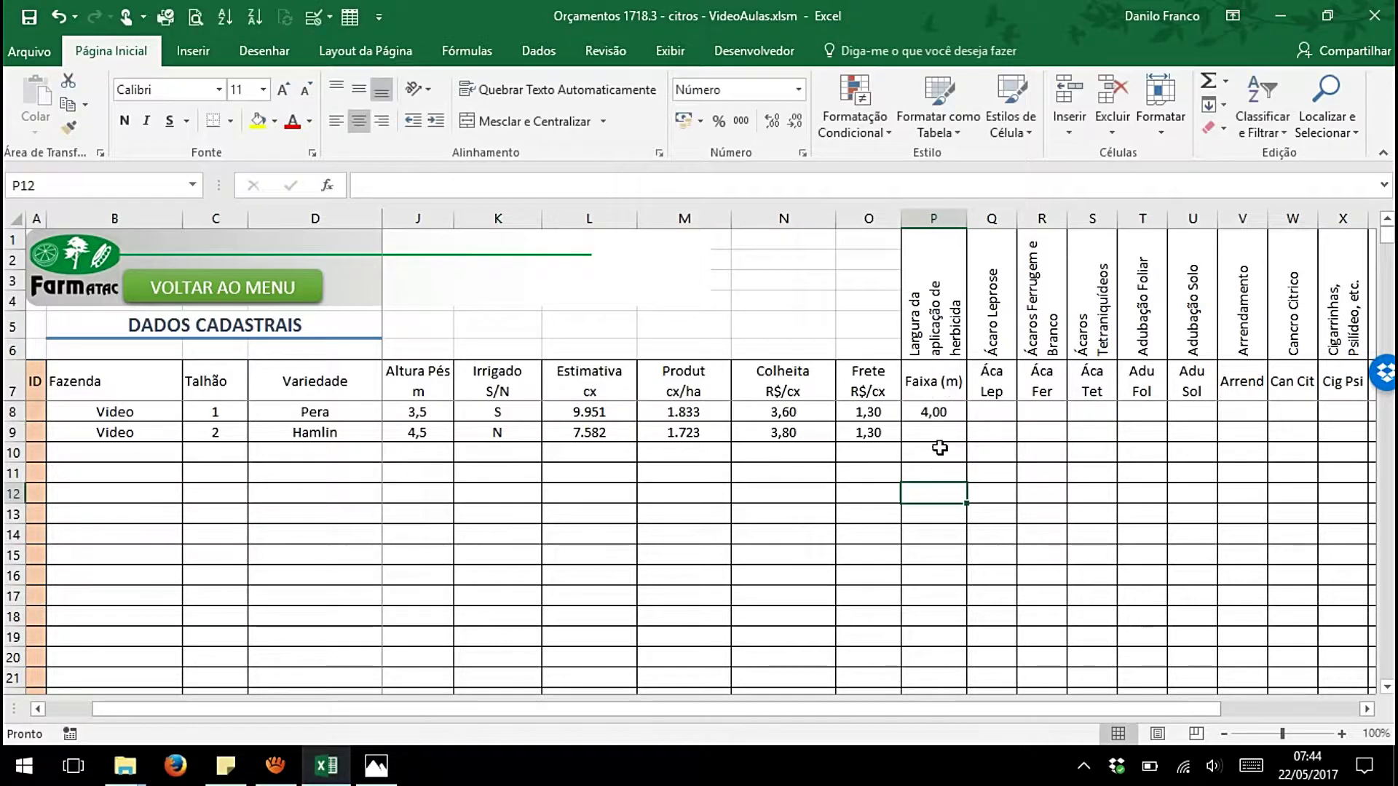
type("4")
left_click(939, 473)
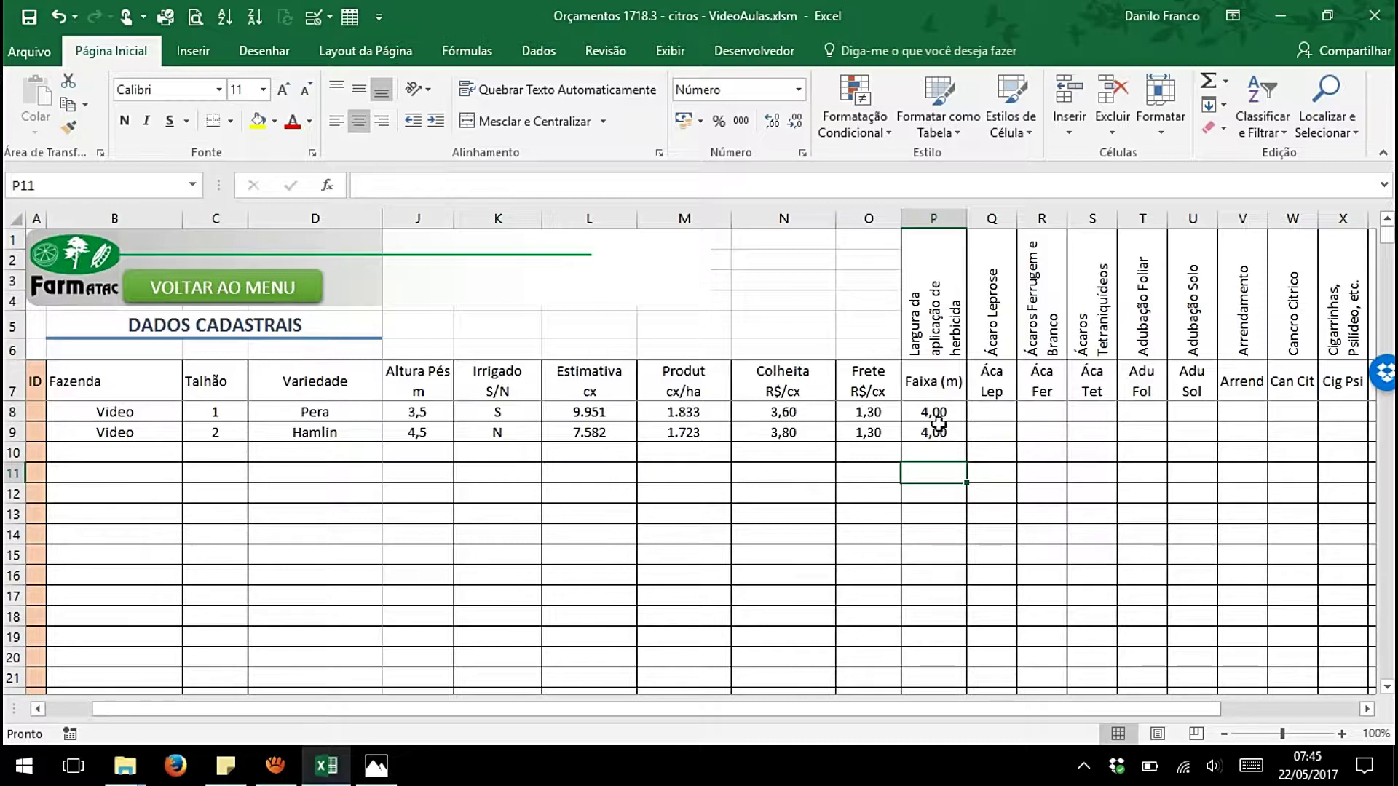
Set the Faixa (m) value of talhão 2 (Hamlin) to 2
left_click(935, 433)
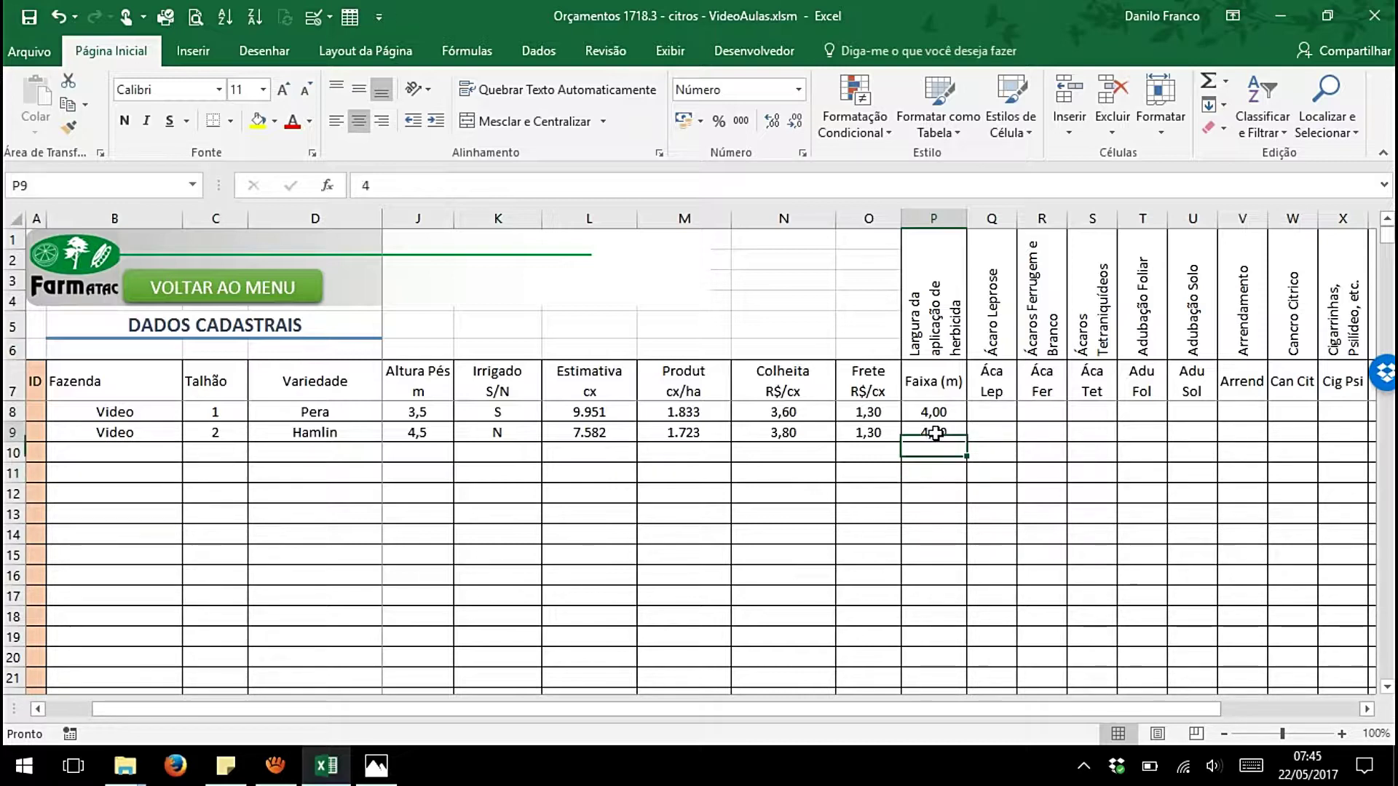
left_click_drag(930, 459, 1002, 452)
left_click(943, 429)
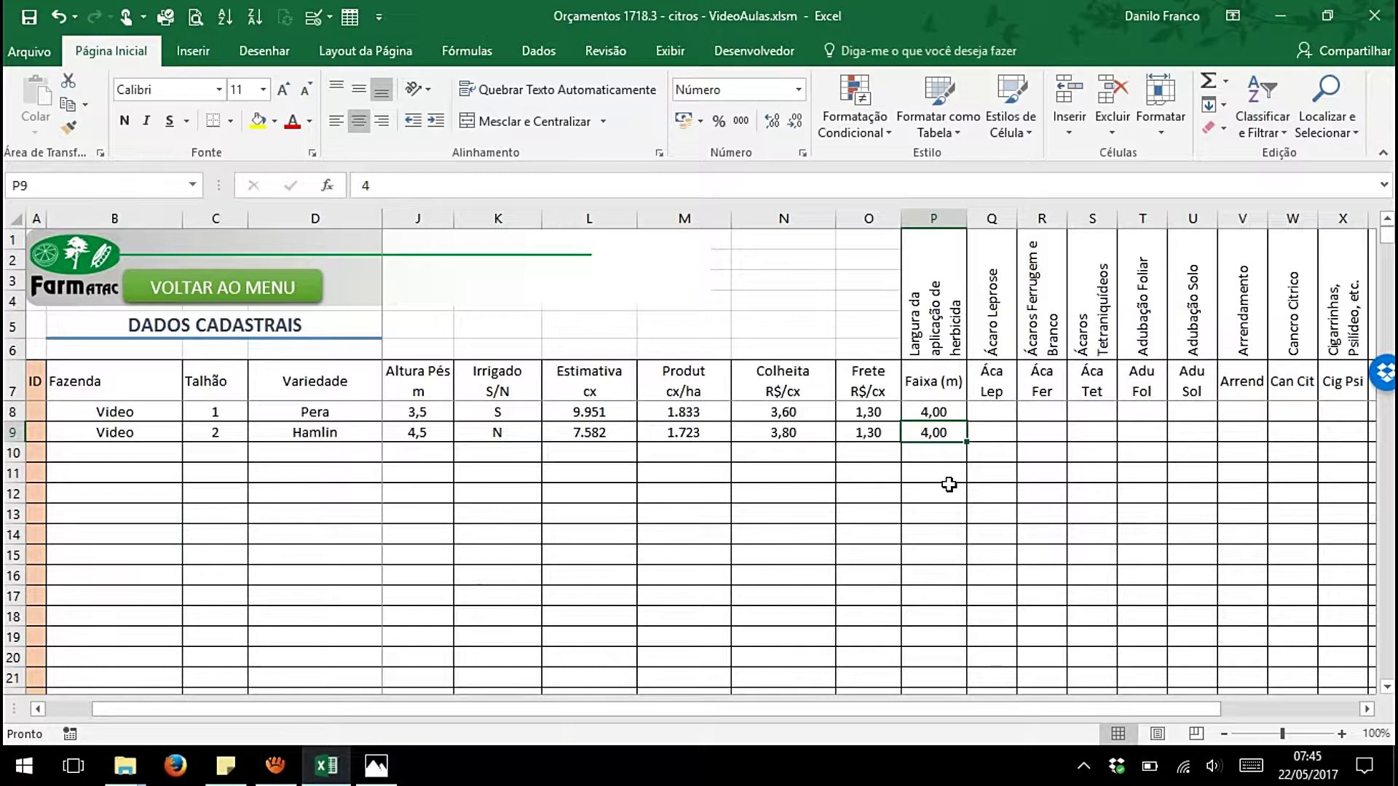
type("2")
left_click(944, 484)
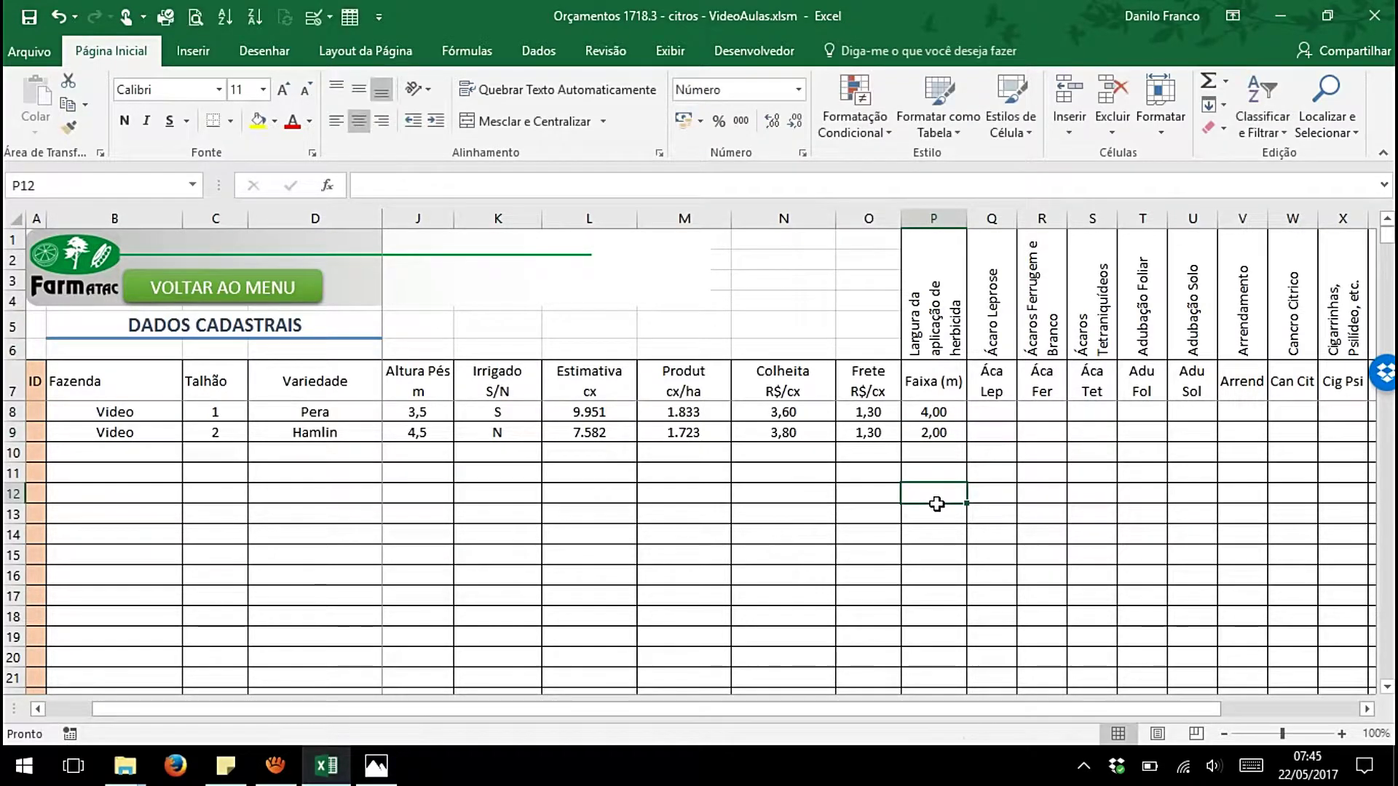
Set the Faixa (m) value of talhão 2 (Hamlin) back to 4
left_click(918, 431)
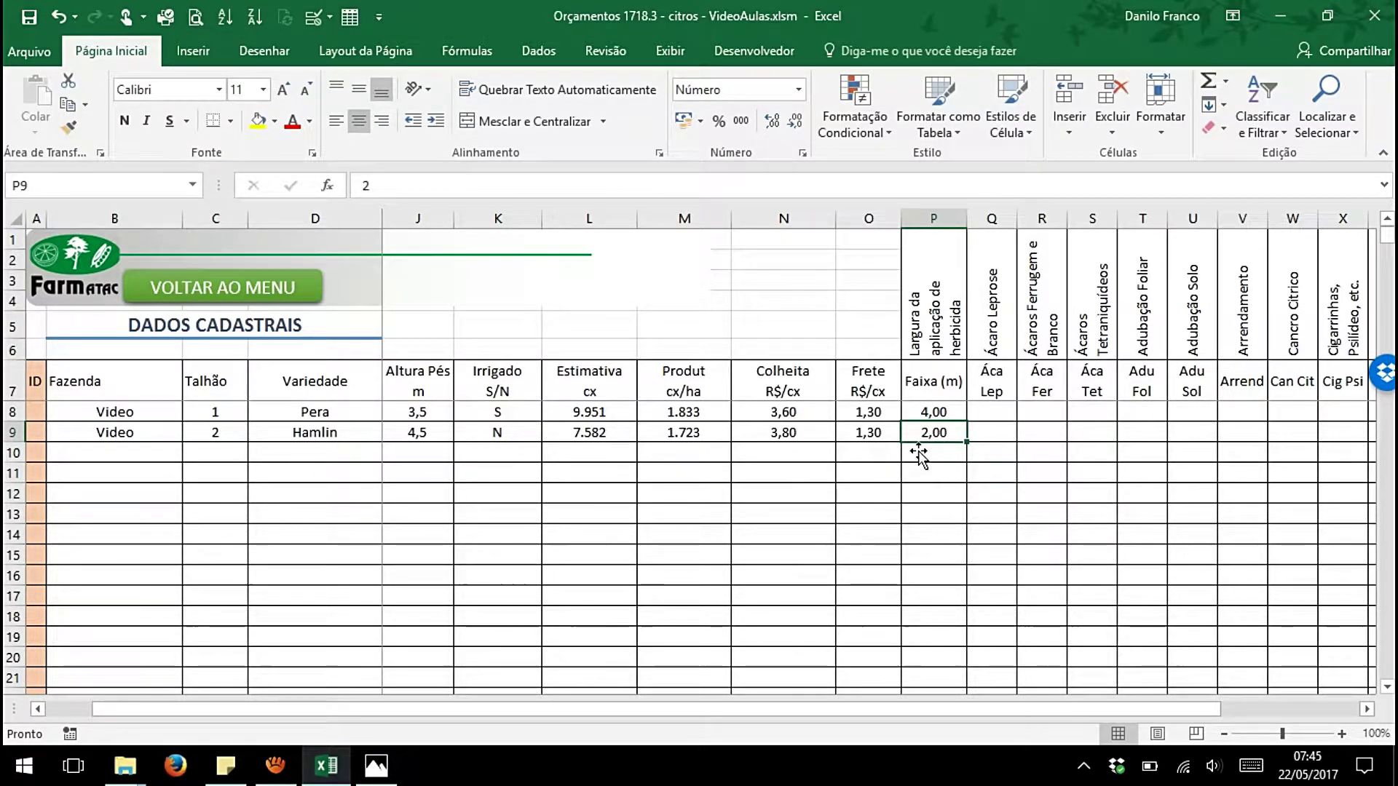
type("4")
left_click(924, 489)
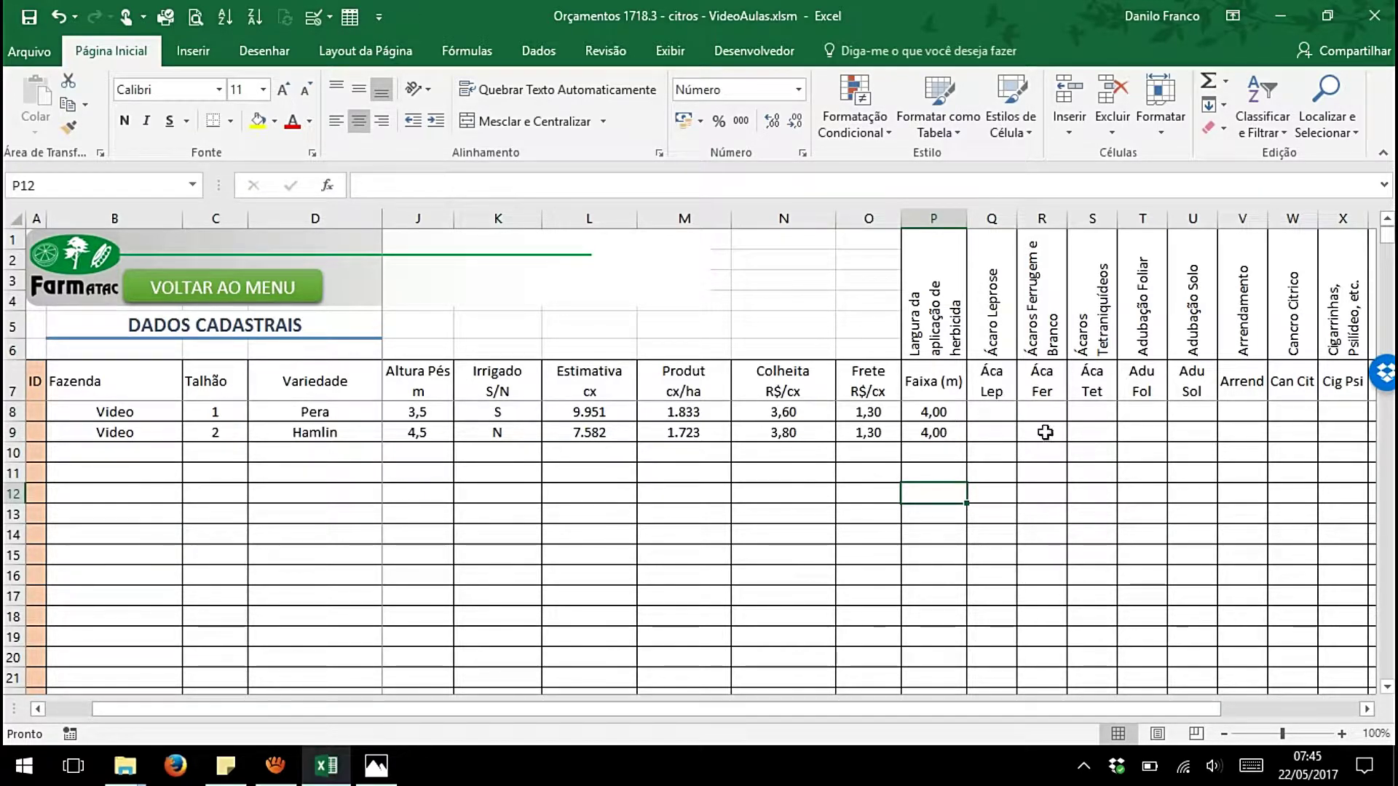
Examine the V1, V2 and V3 columns that calculate the number of 2,000-litre tanks per plot
left_click_drag(901, 709, 1096, 715)
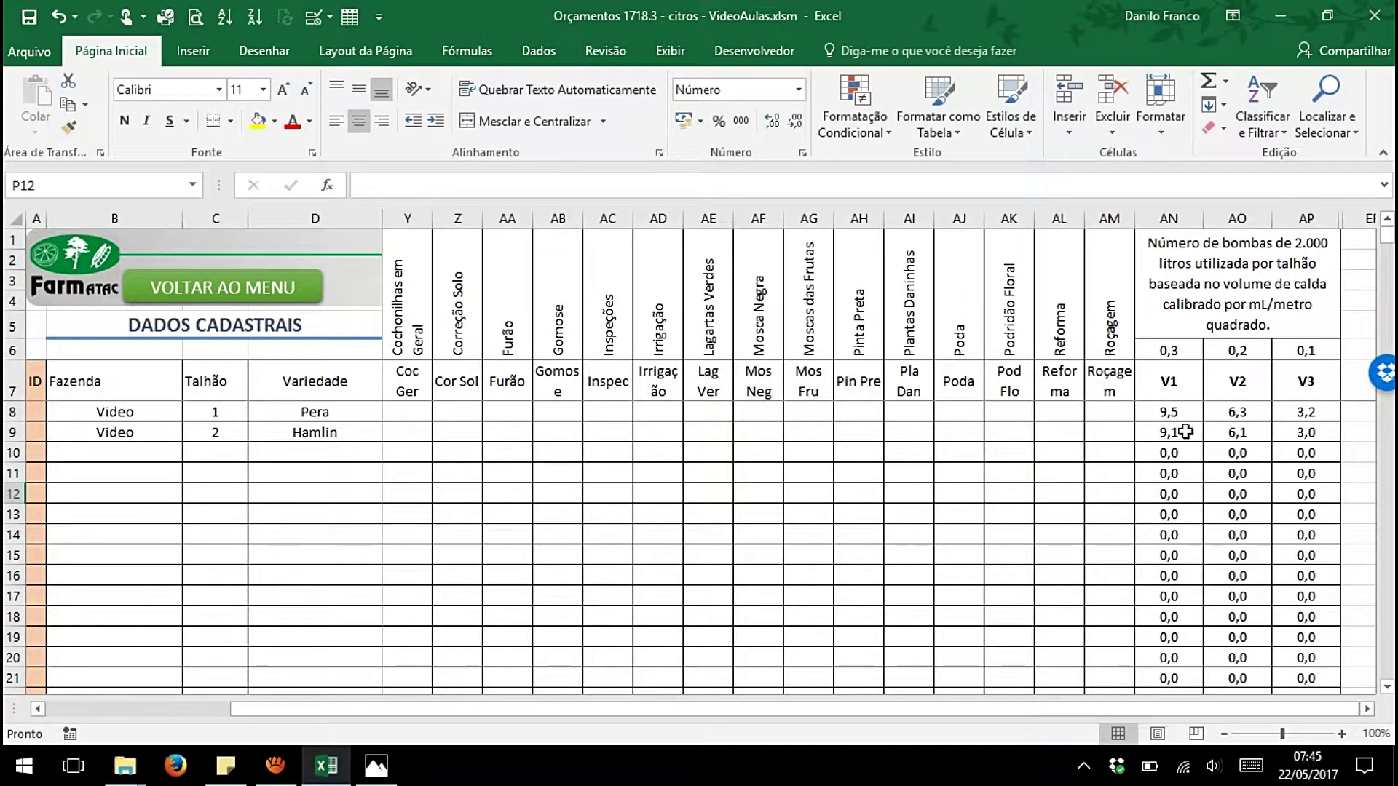
left_click_drag(1176, 218, 1302, 233)
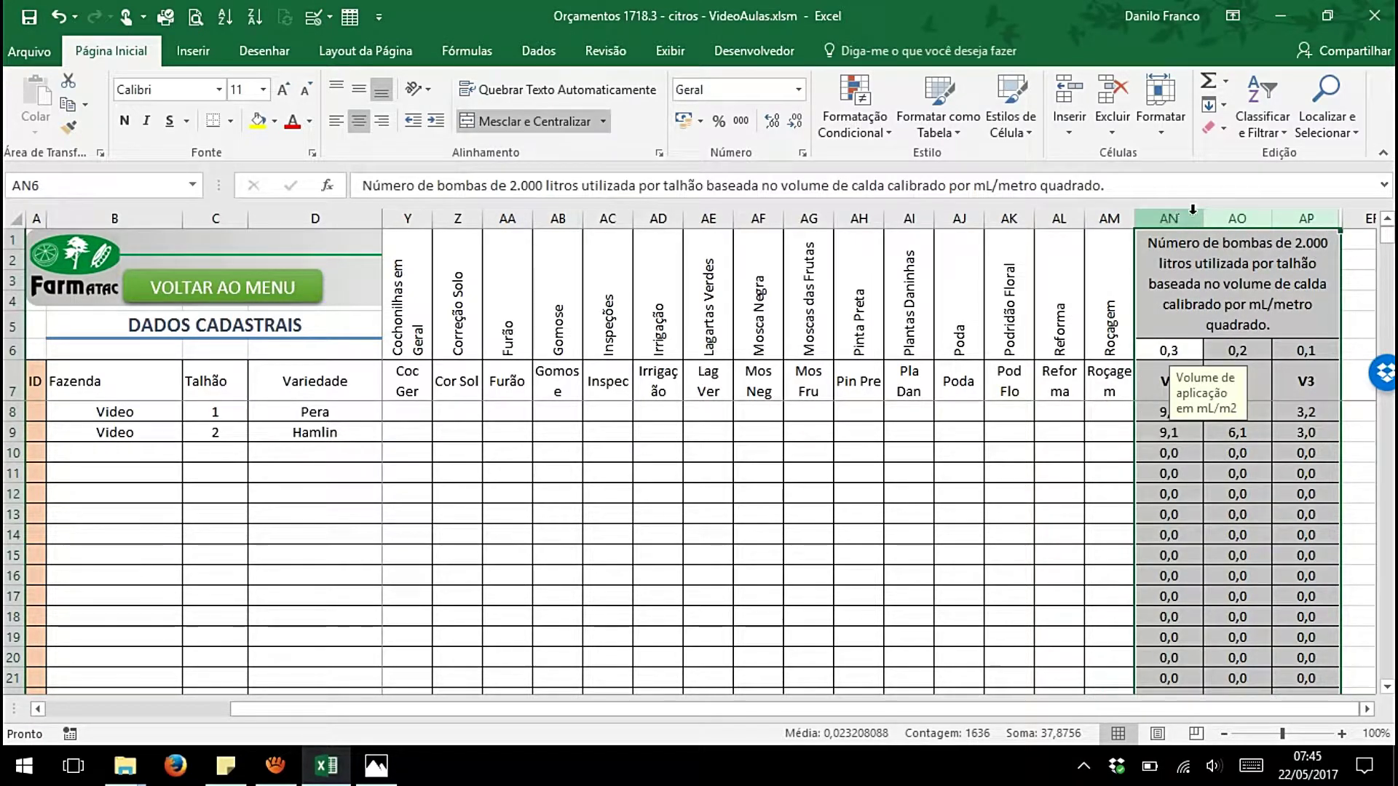
left_click(1168, 482)
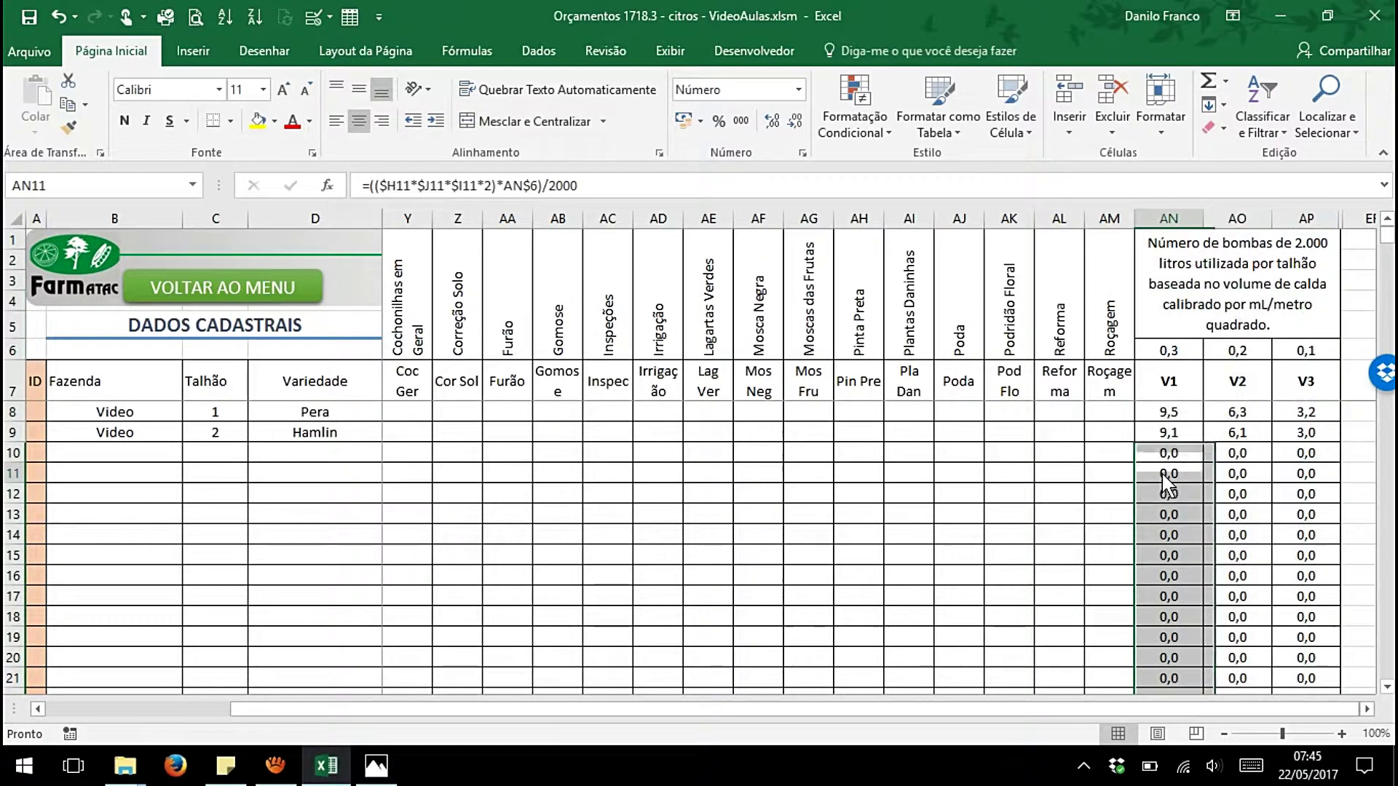
left_click(1168, 482)
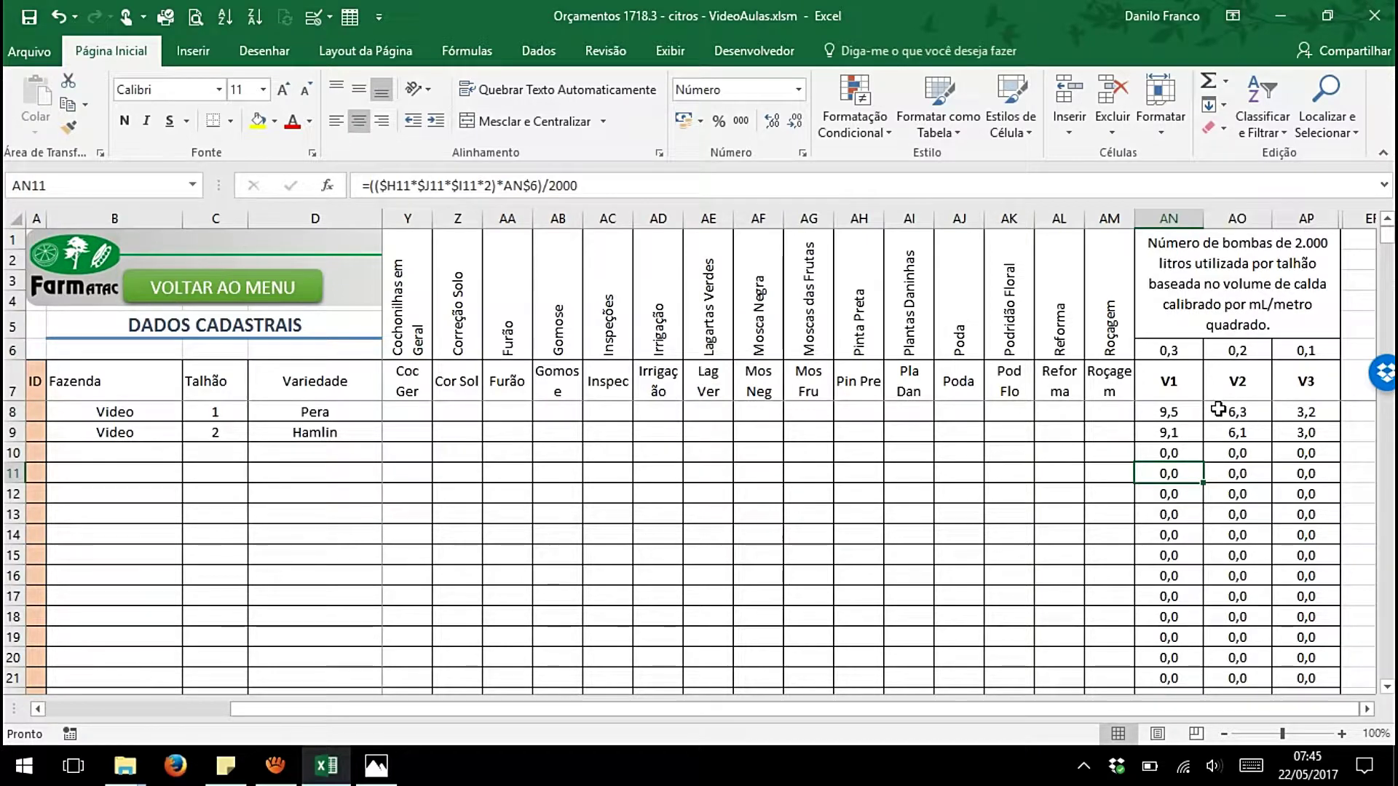
left_click(1159, 409)
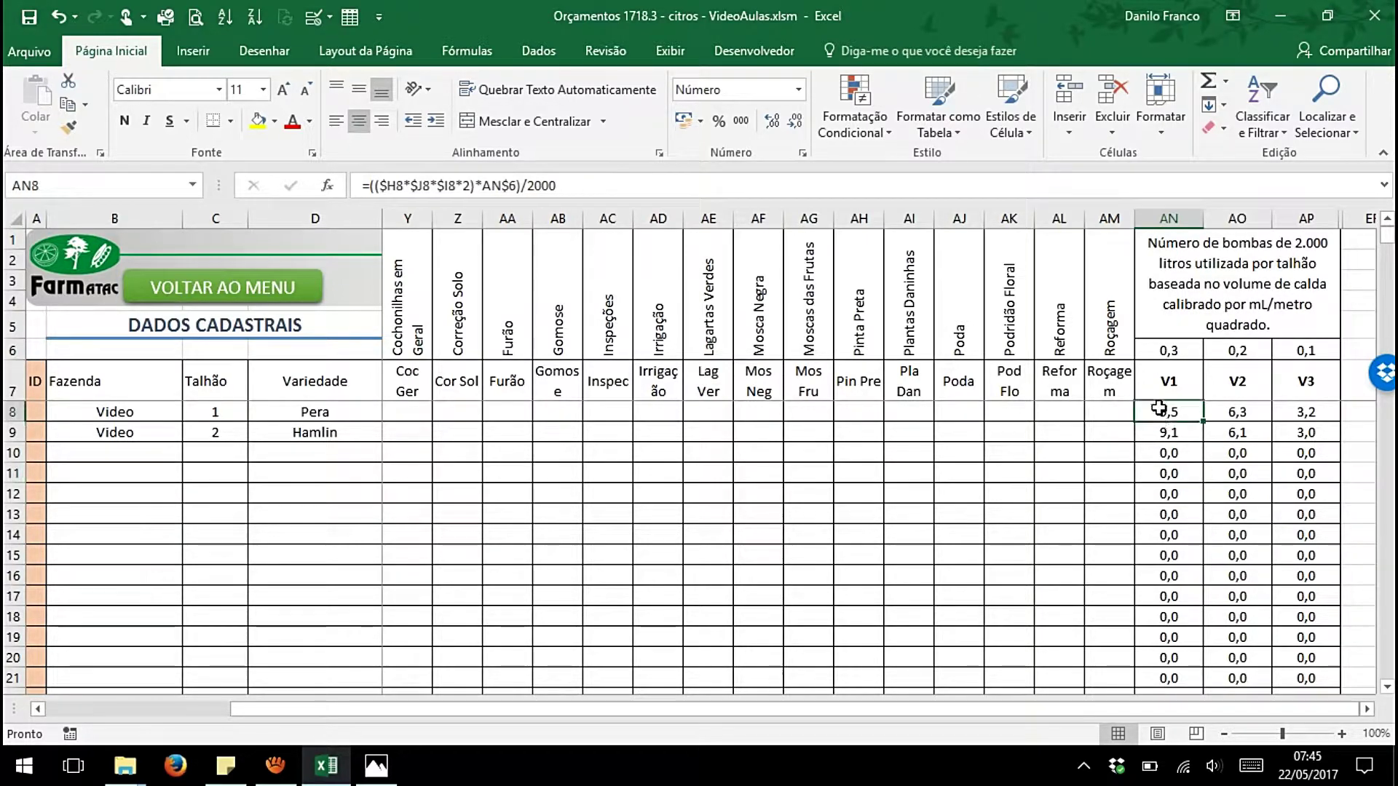
left_click(1238, 429)
left_click(1168, 405)
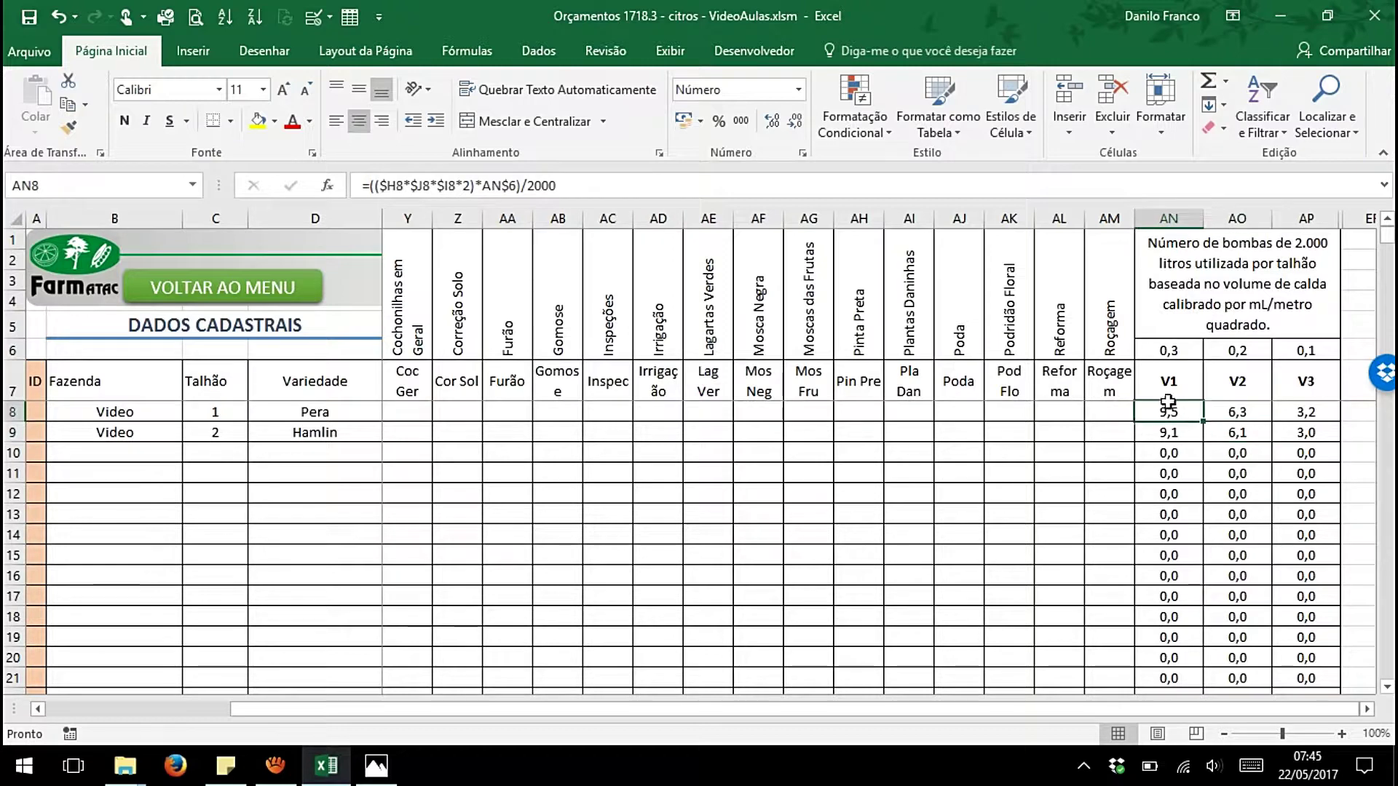
Inspect which cells the V1 formula of talhão 1 references, leaving the formula as it is
left_click(575, 186)
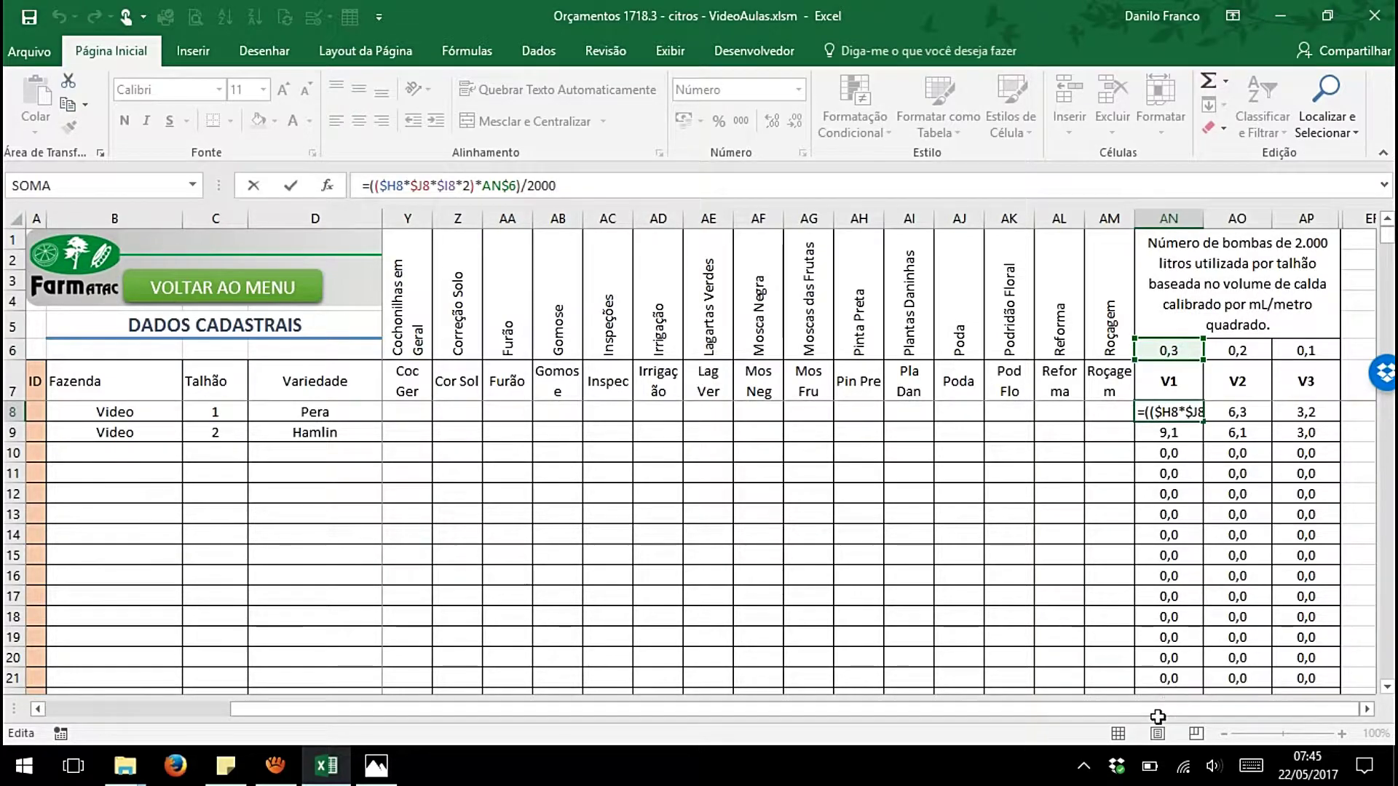
left_click_drag(1151, 706, 857, 705)
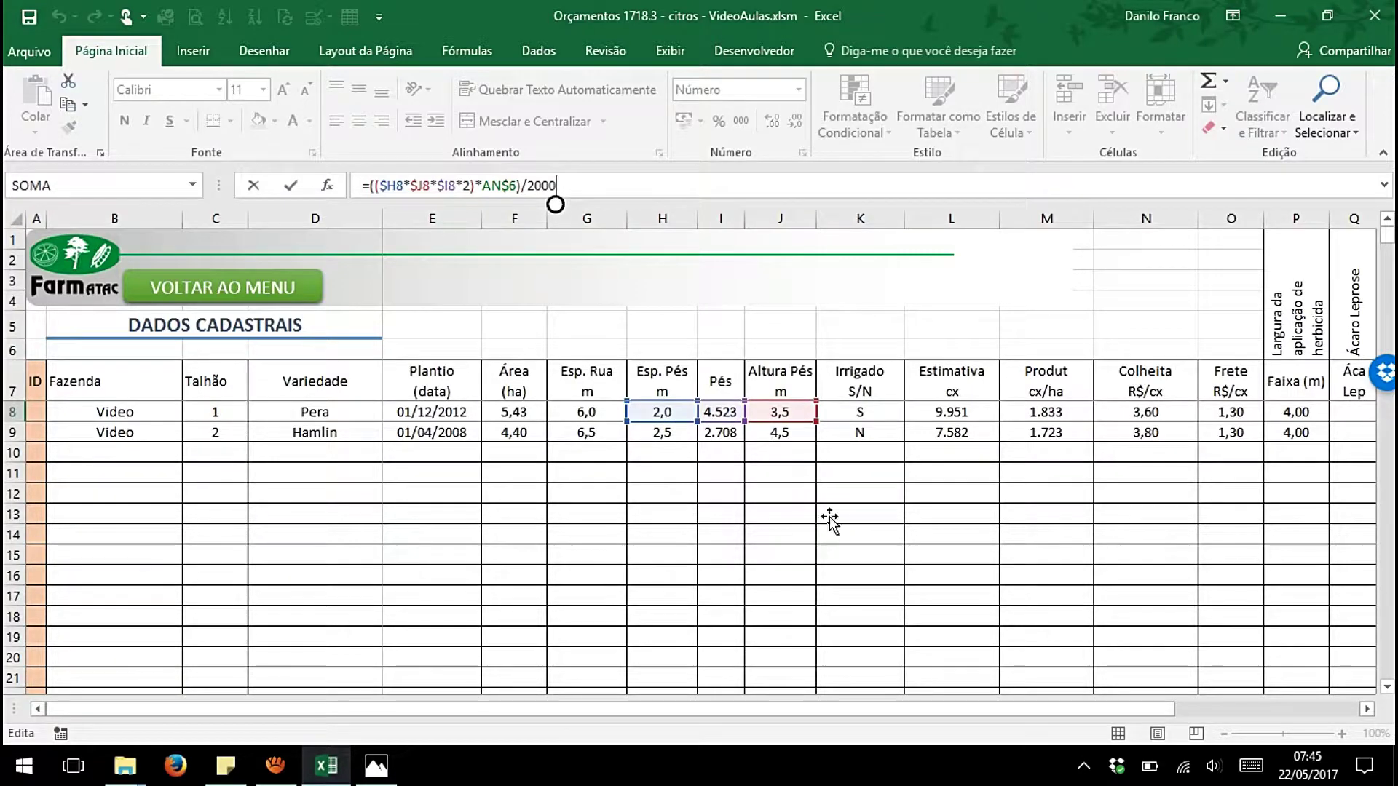
left_click_drag(1084, 708, 1316, 700)
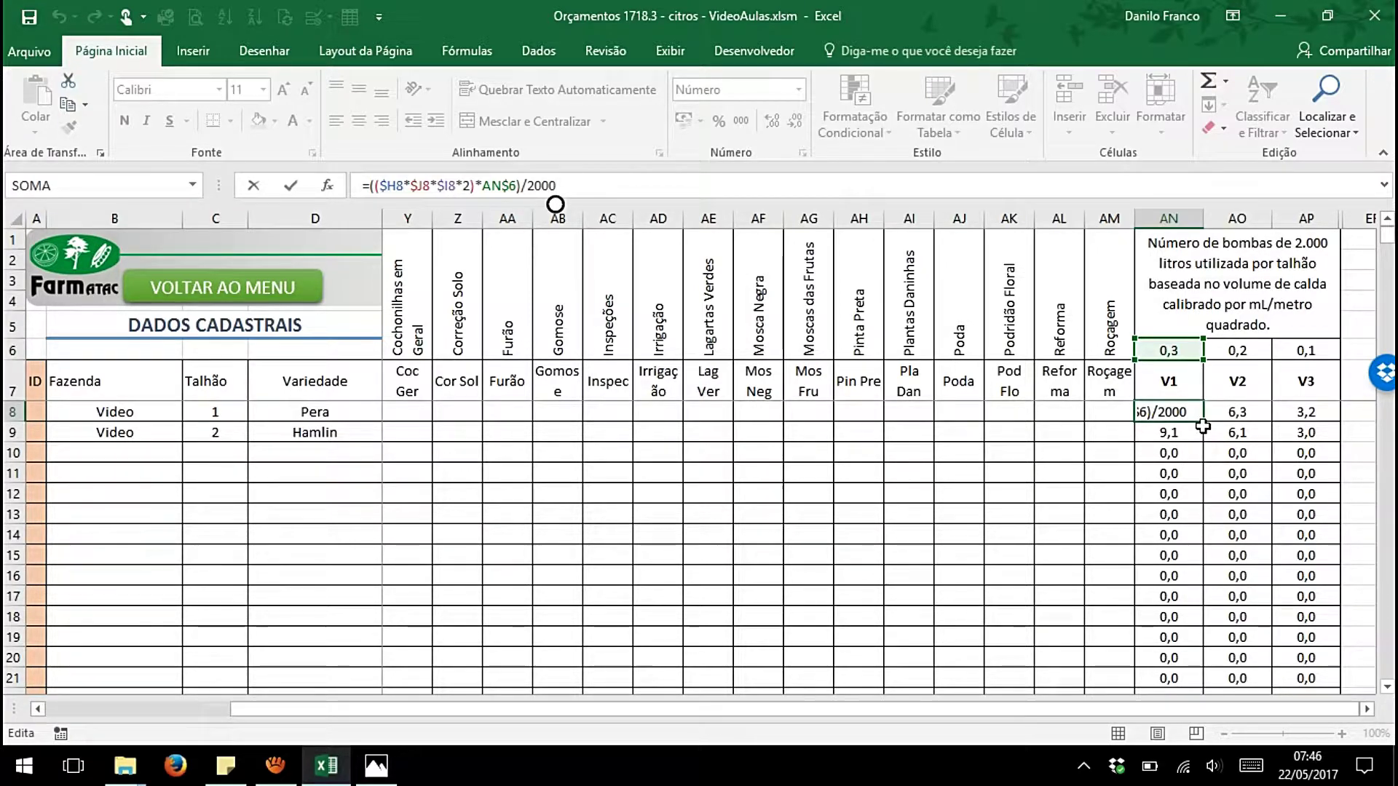
key("Return")
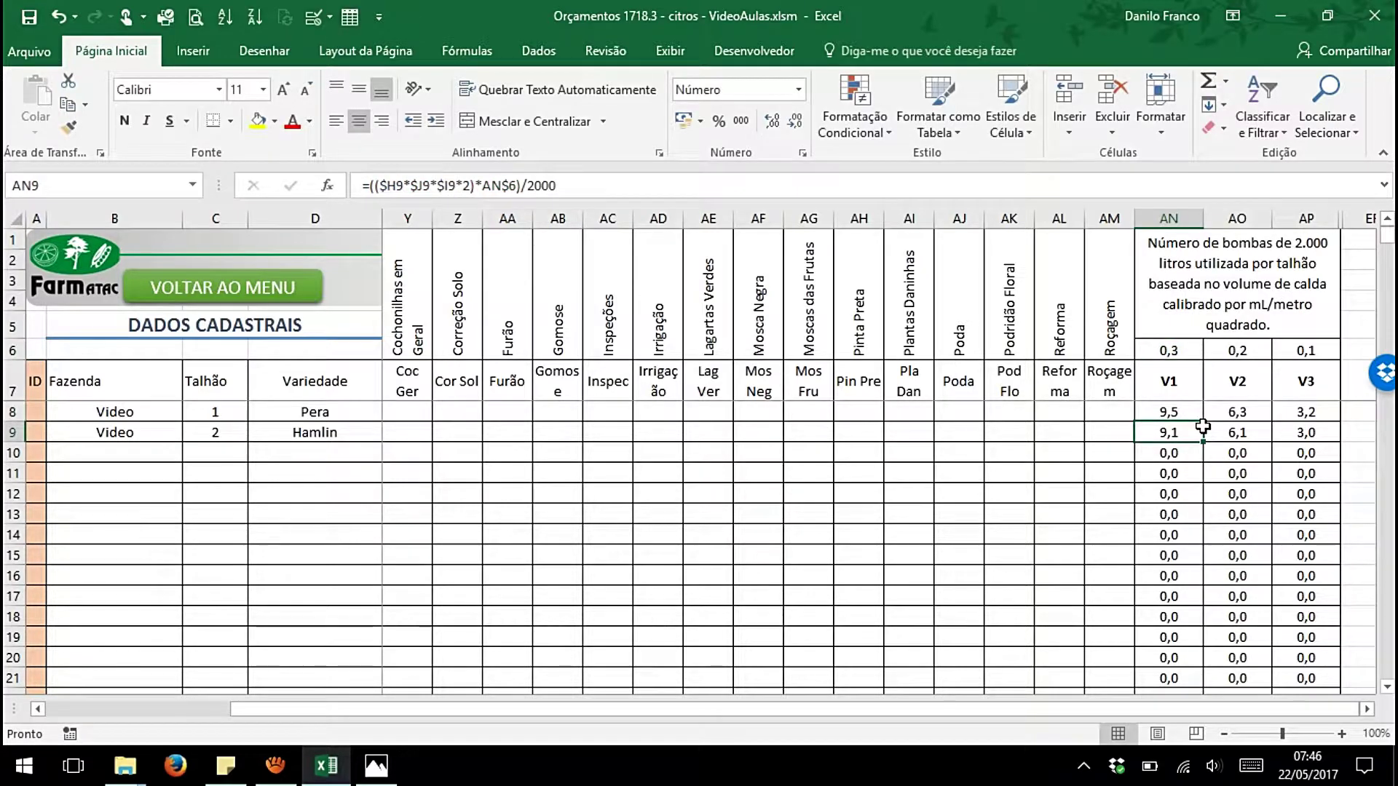
Review the V1, V2 and V3 headers together with their calibrated spray volumes in mL per square metre
left_click(1140, 379)
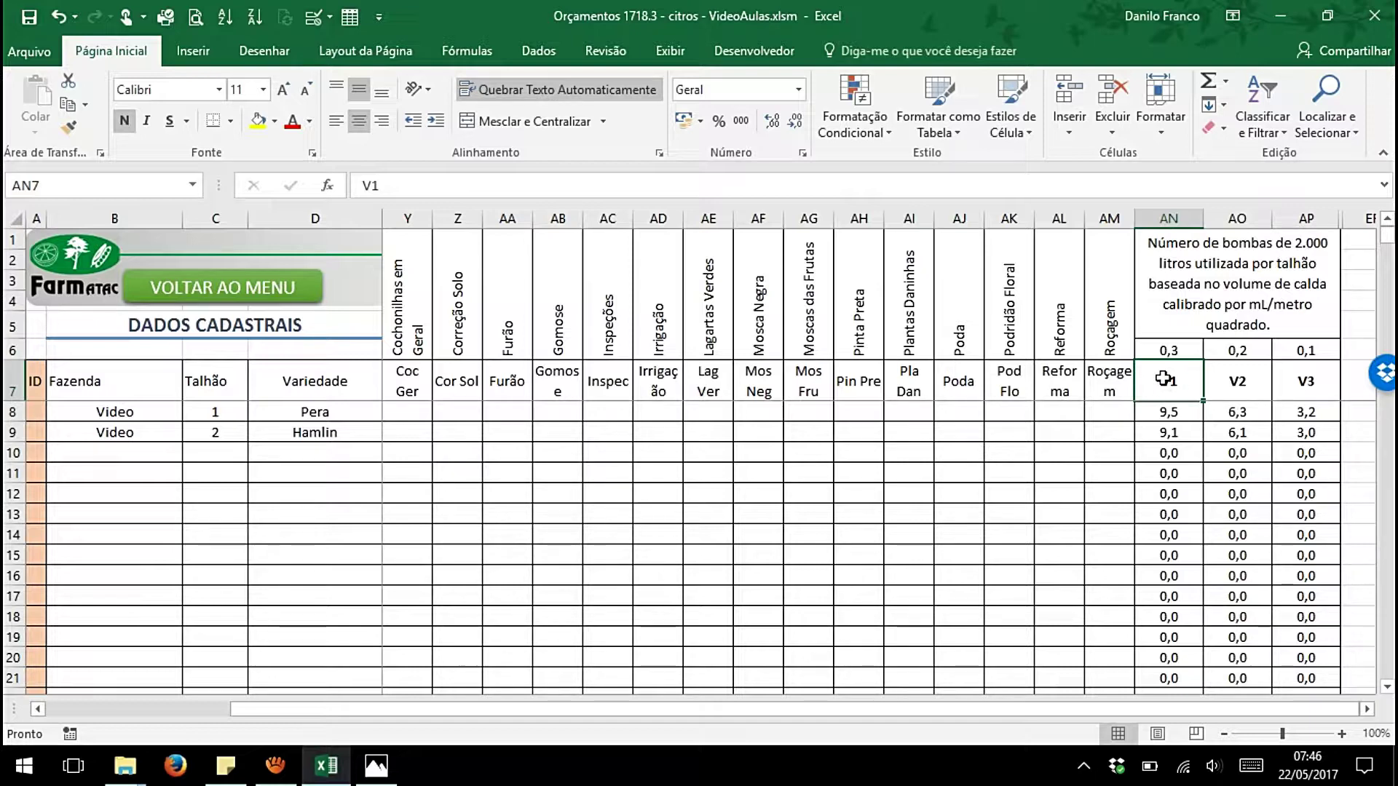
left_click(1252, 384)
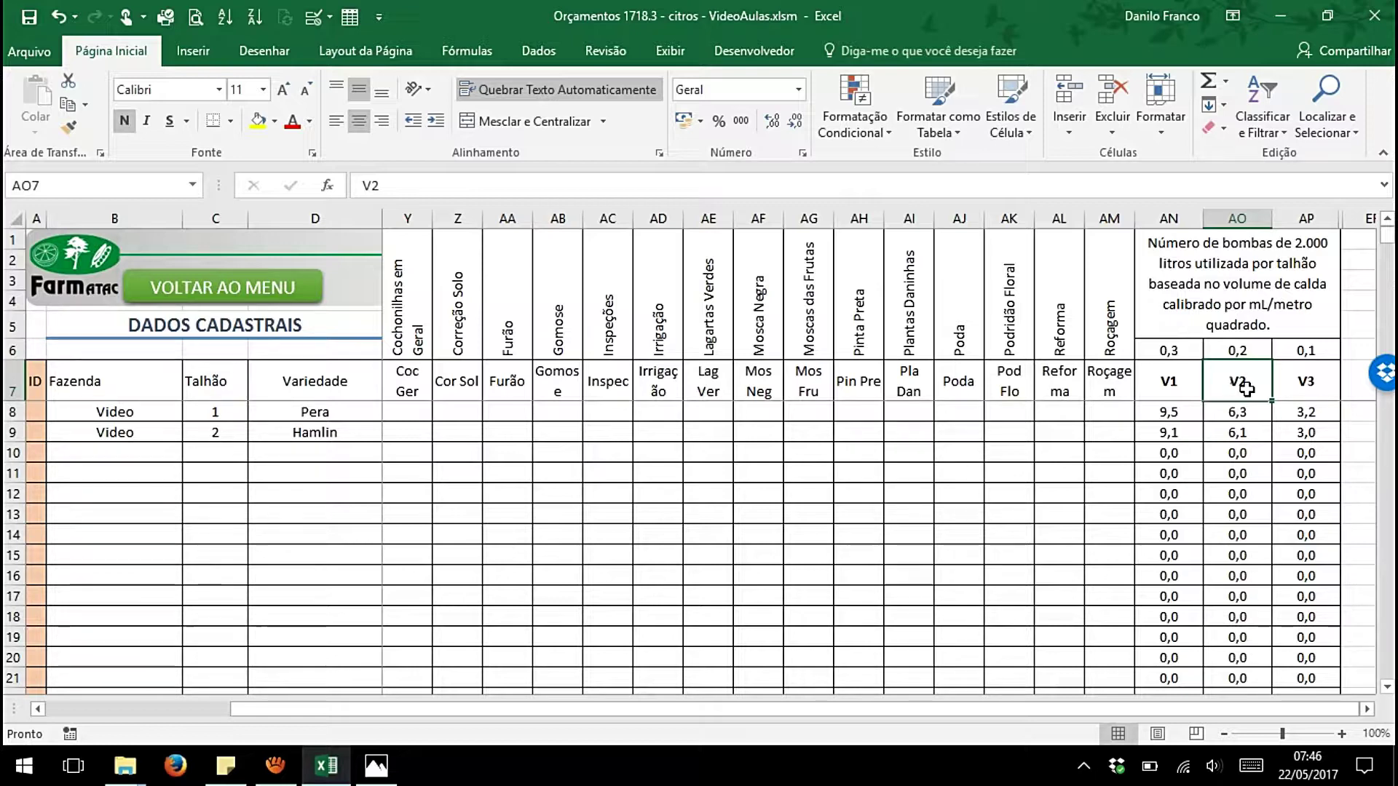
left_click(1308, 380)
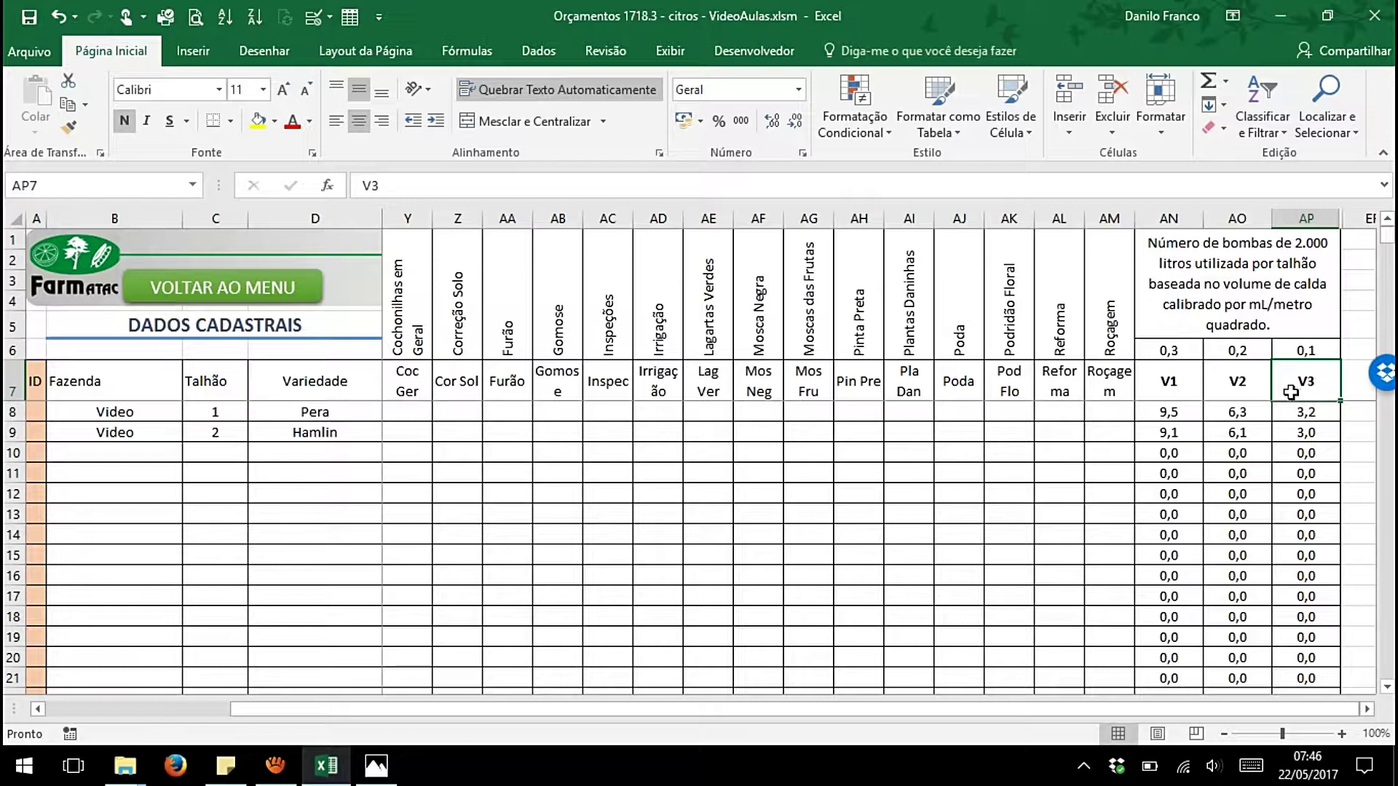
left_click(1169, 384)
left_click(1234, 380)
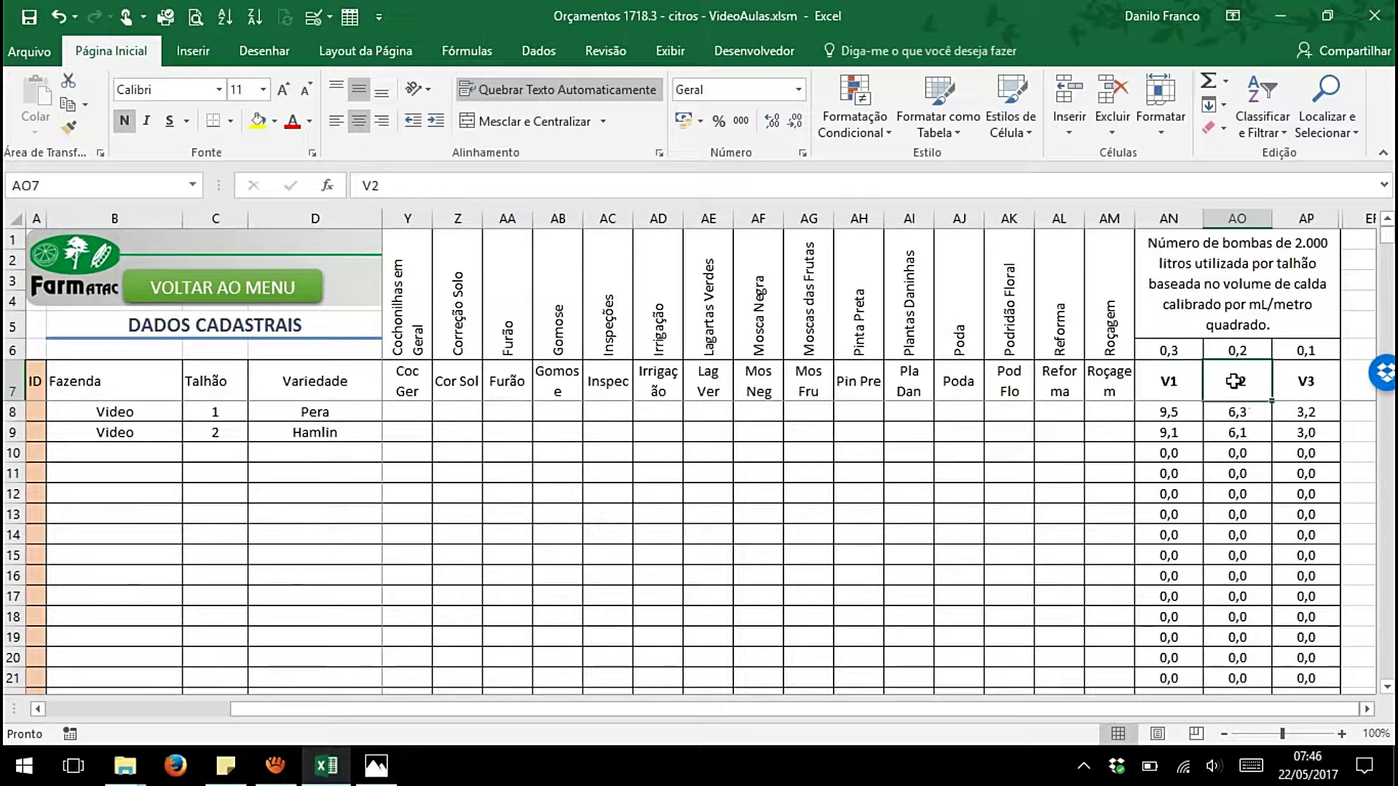
left_click(1306, 380)
left_click(1183, 379)
left_click(1246, 380)
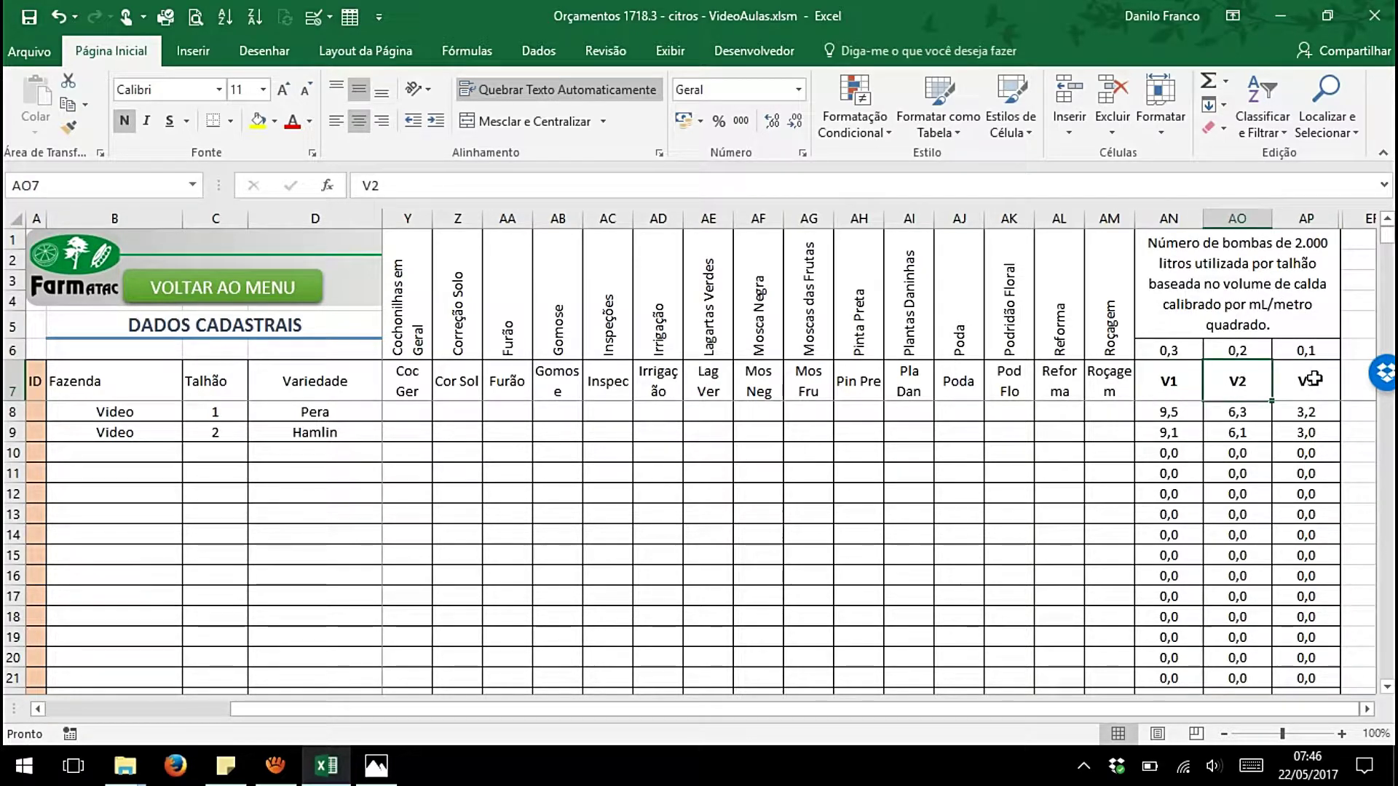
left_click(1312, 378)
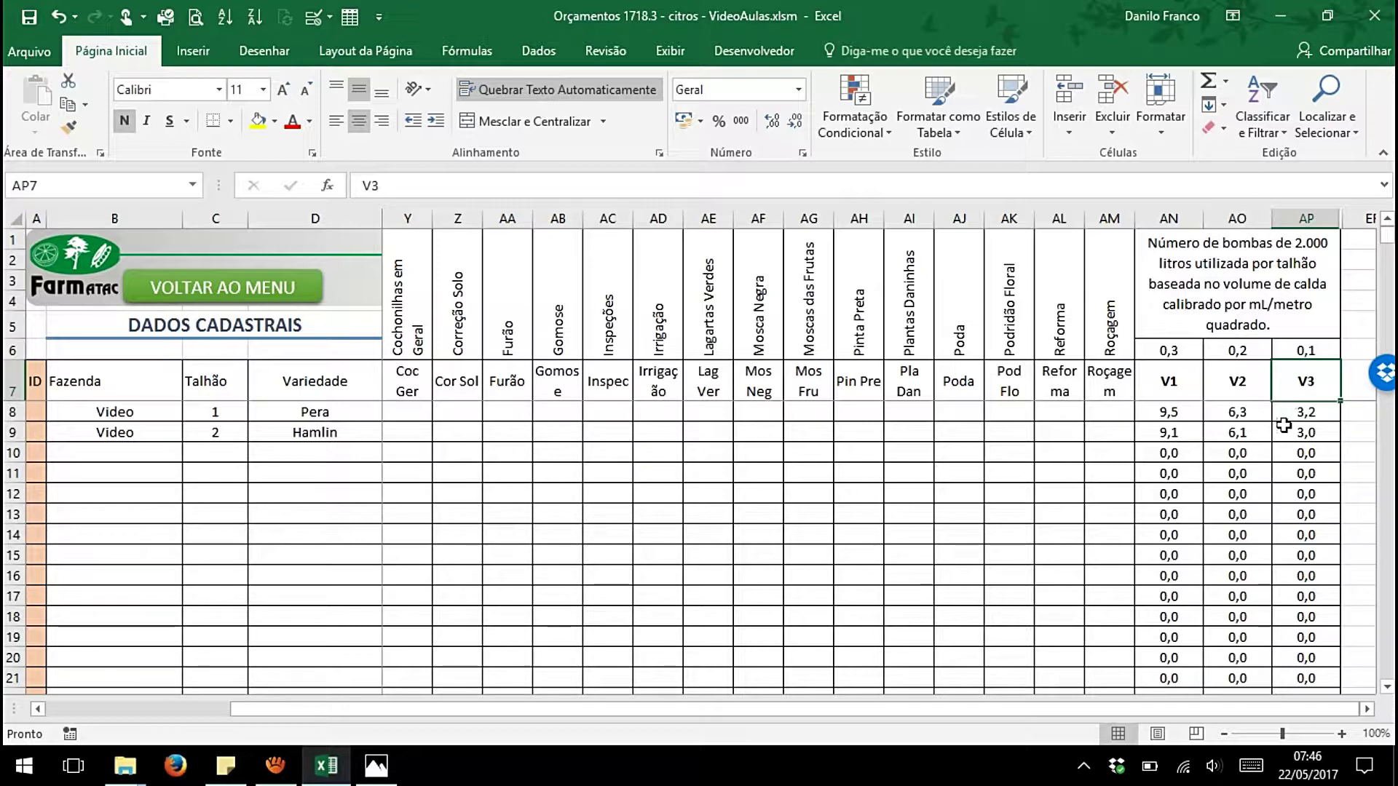
Recheck talhão 1's V1 formula and the block of tank-count columns without editing them
left_click(1185, 417)
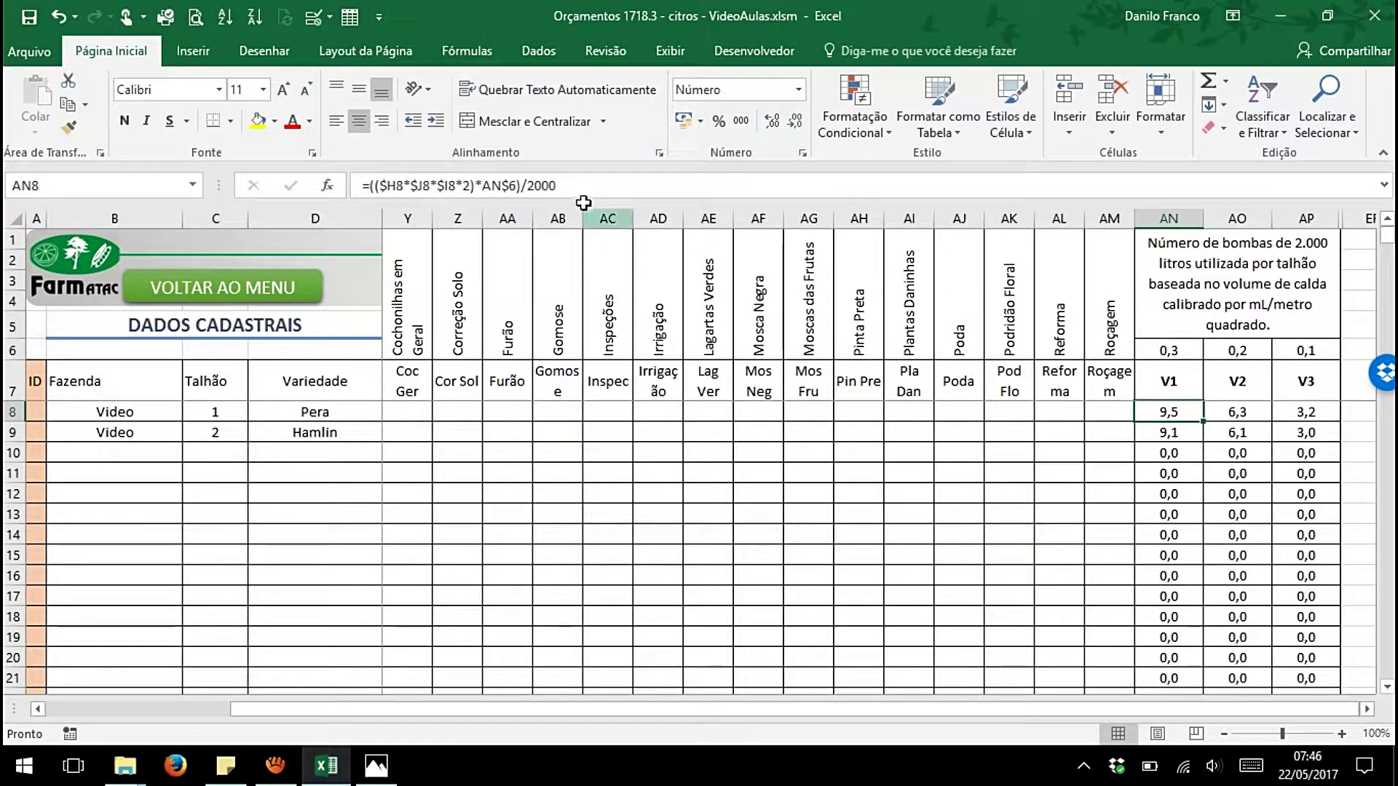
left_click(620, 188)
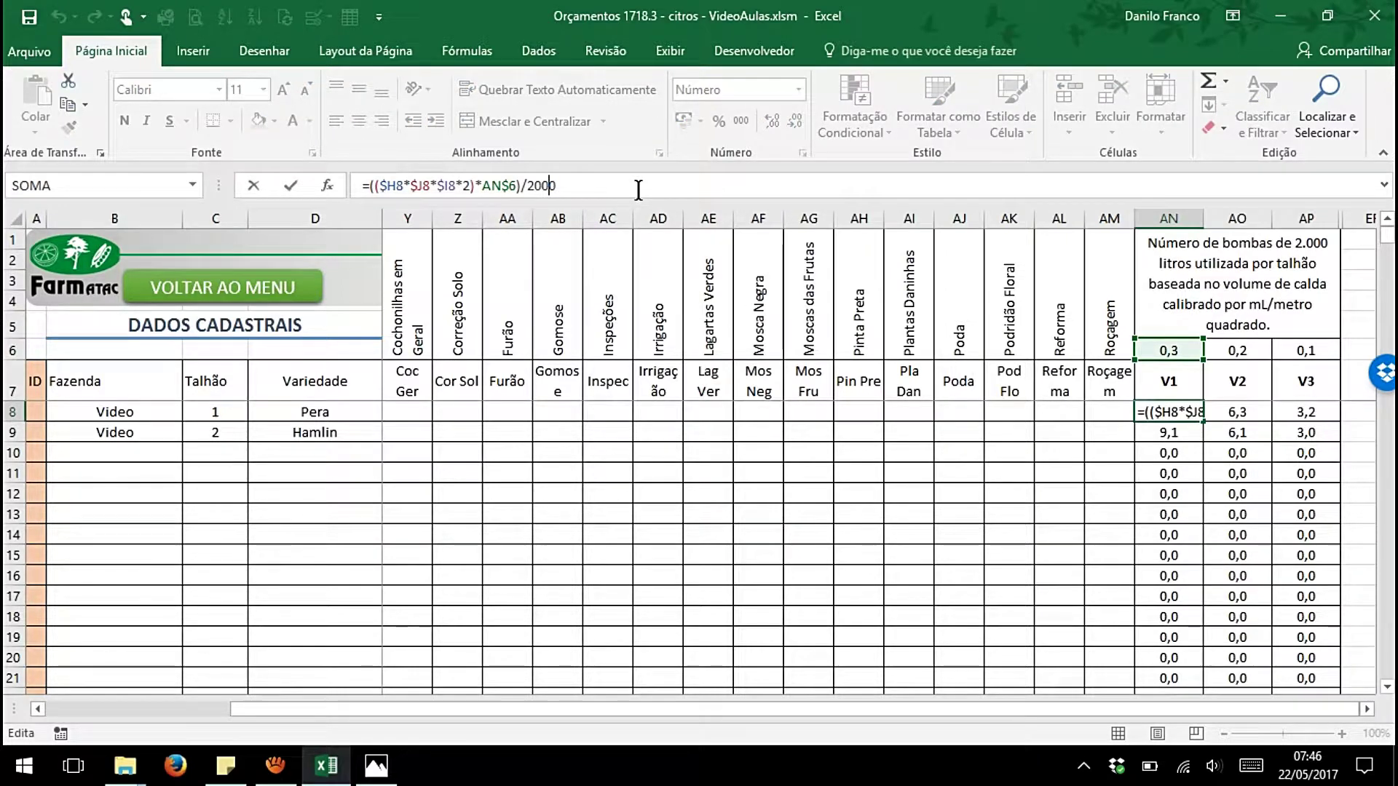
key("Return")
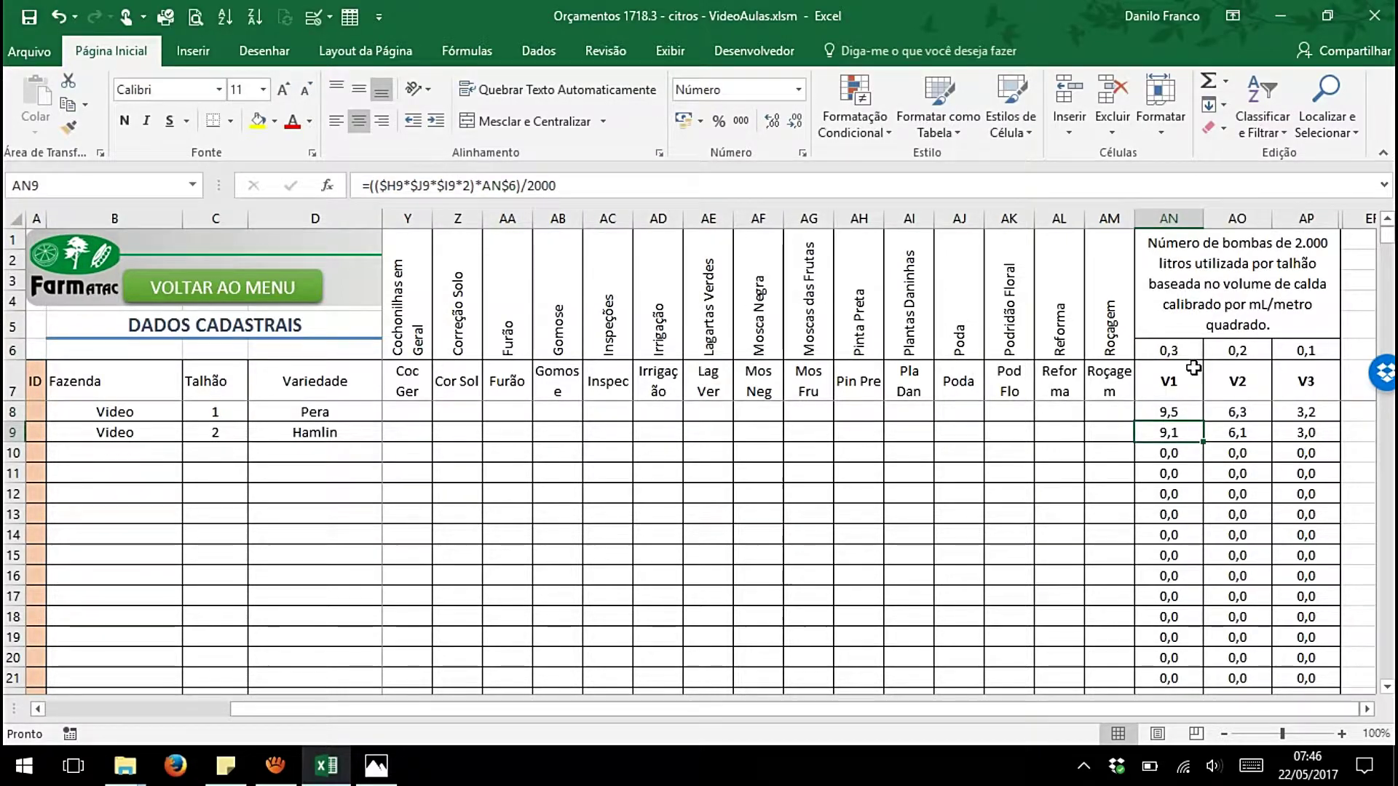
left_click(1166, 218)
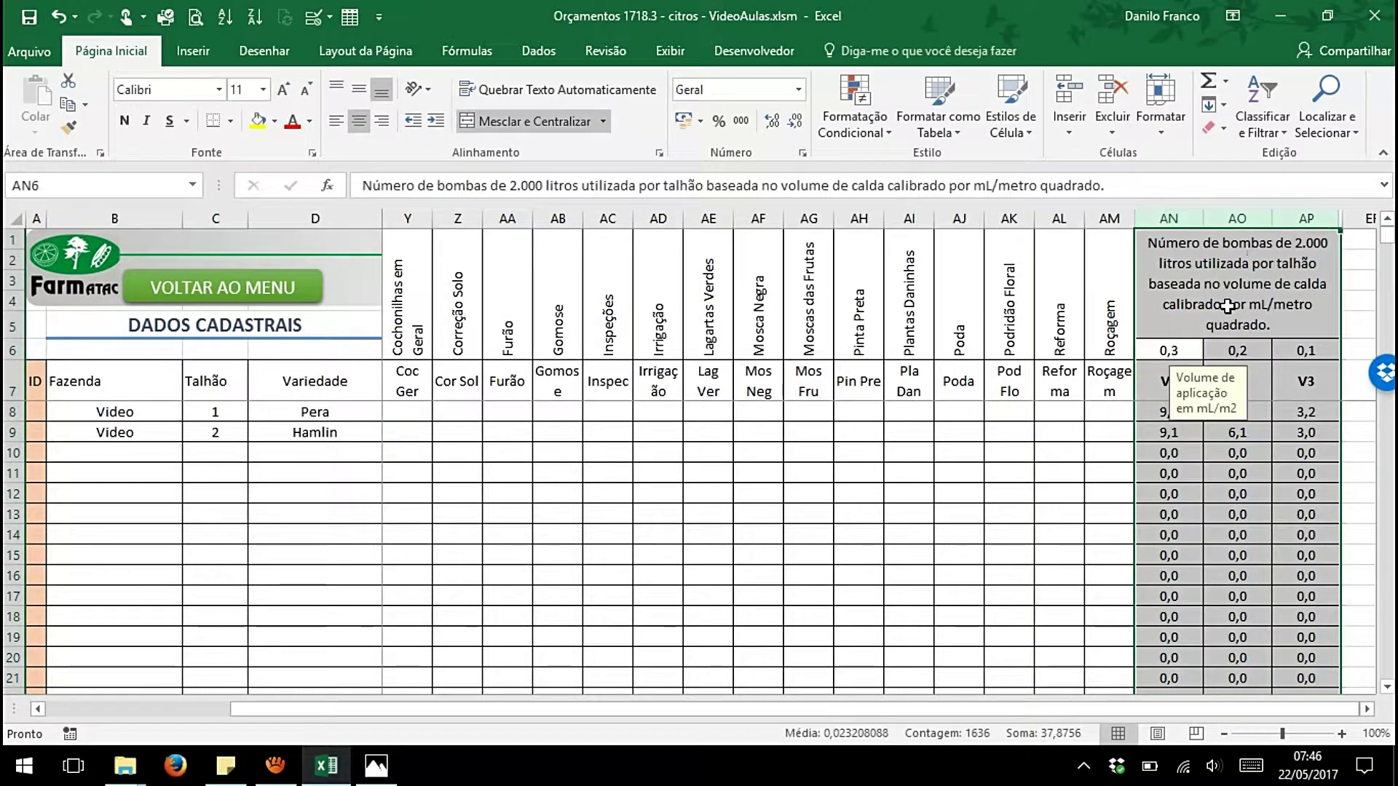
left_click(1180, 553)
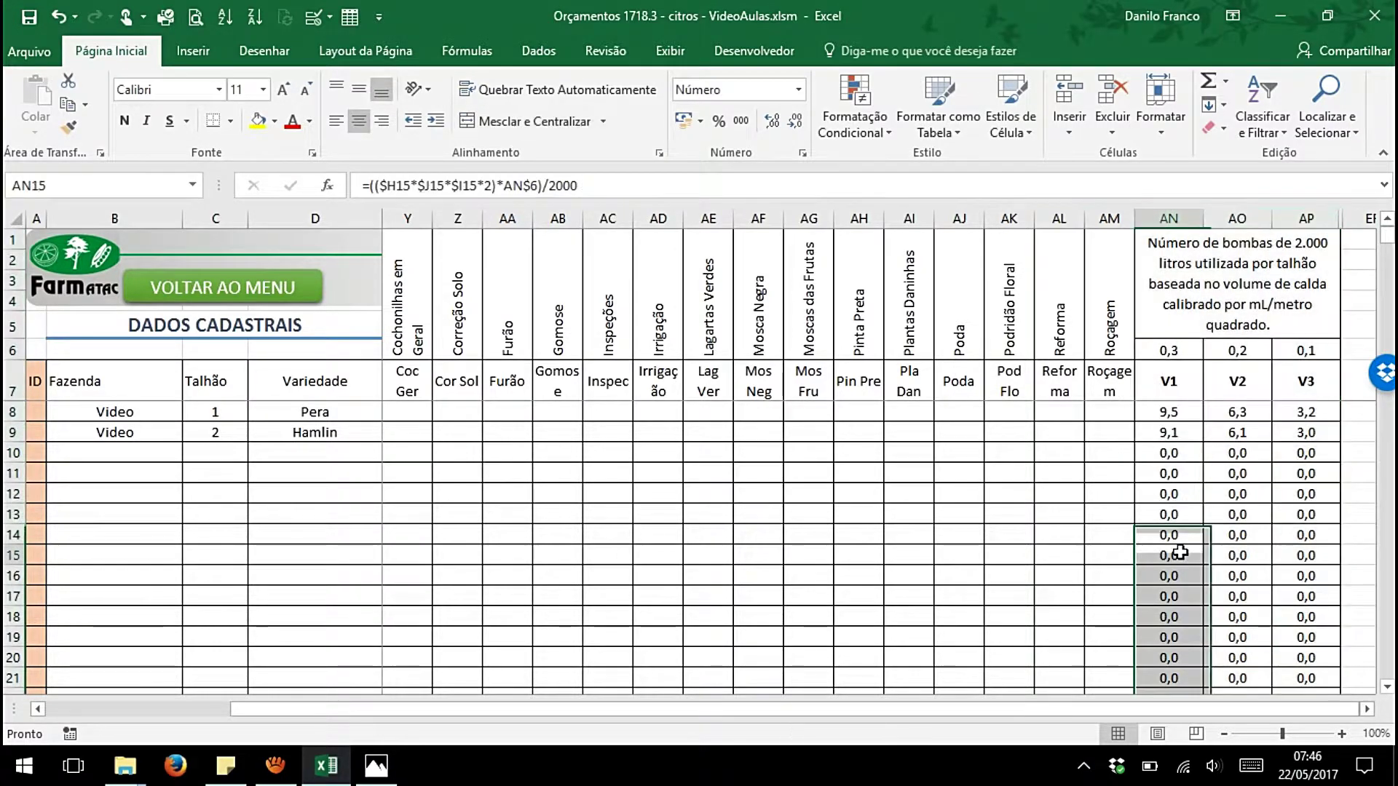
Review talhão 1's V1 tank-count formula, a V2 formula and the V1 application volume in mL/m²
left_click(228, 413)
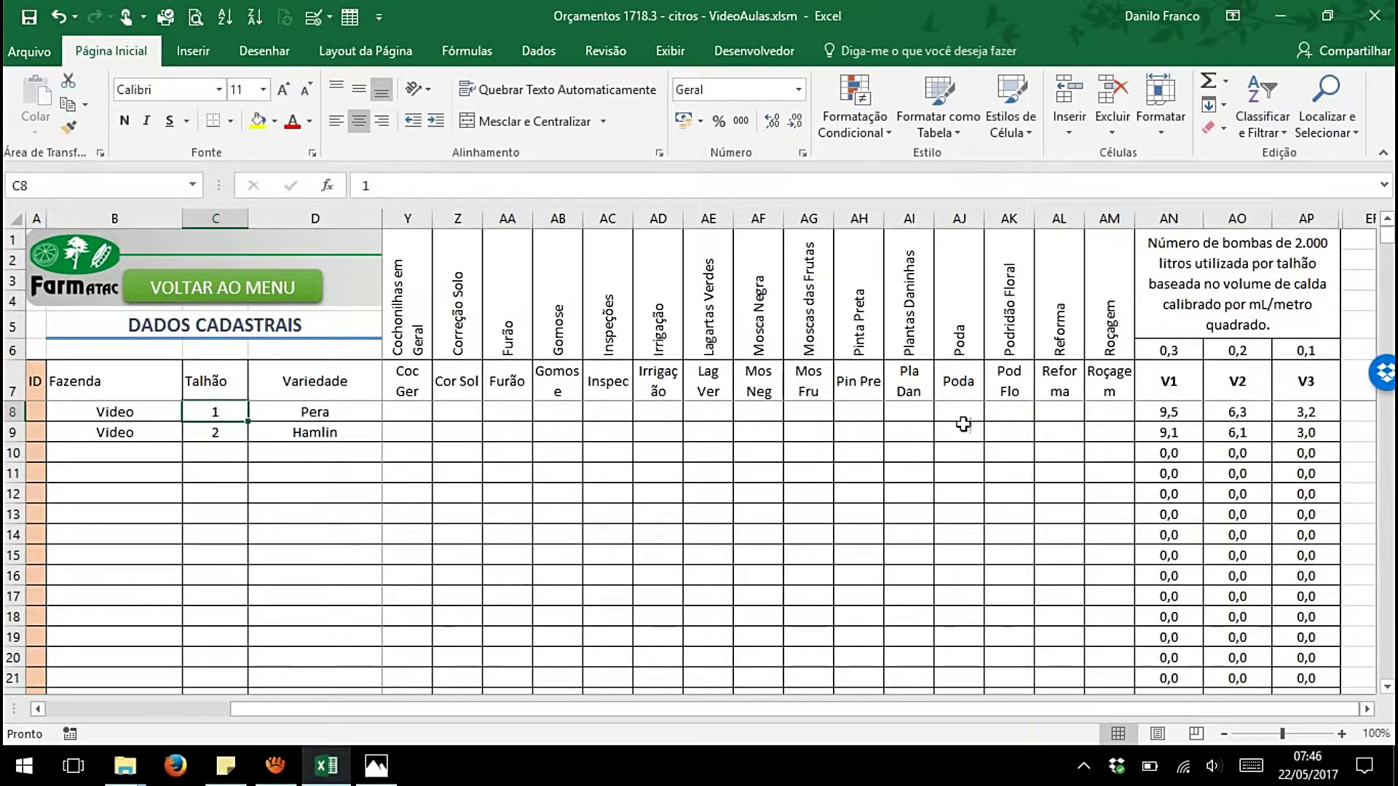
left_click(1173, 411)
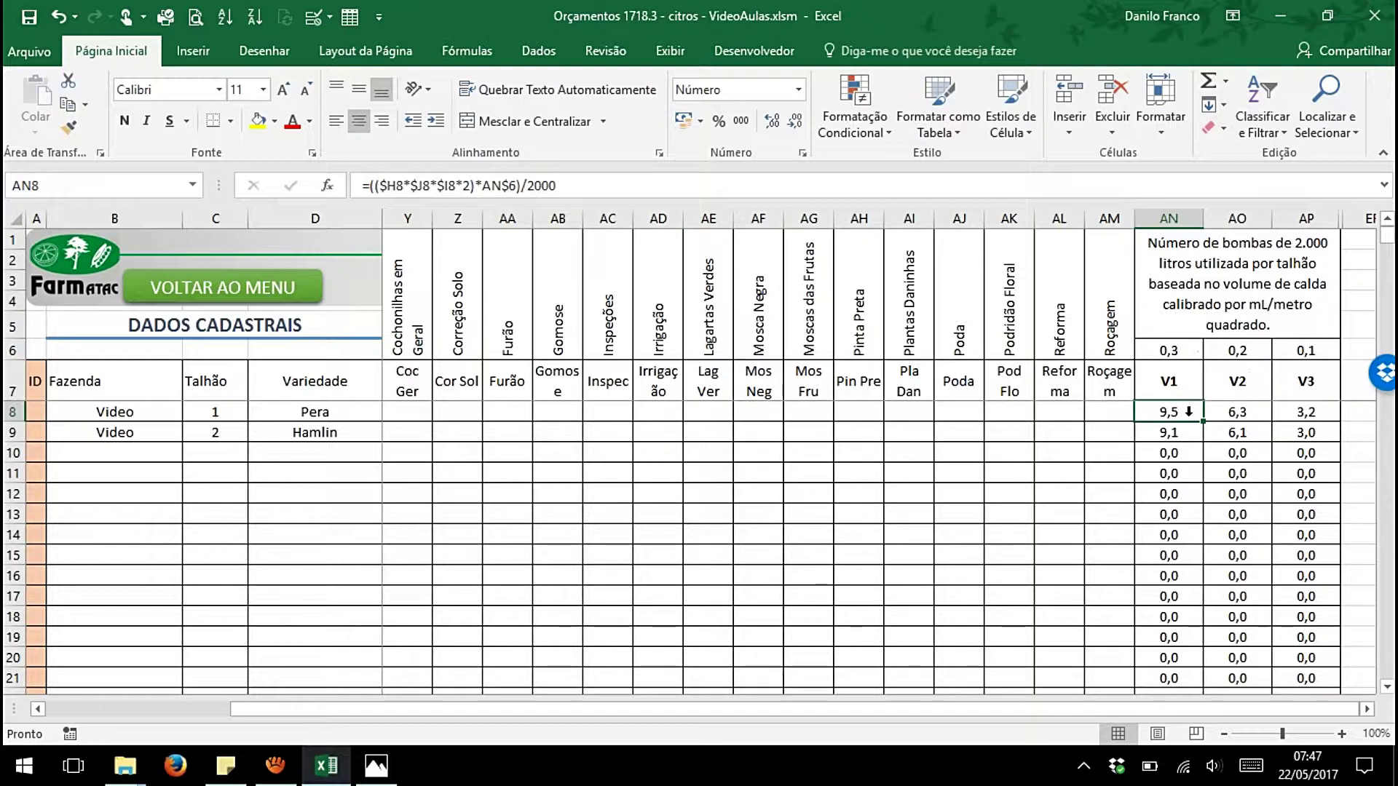
left_click(1246, 473)
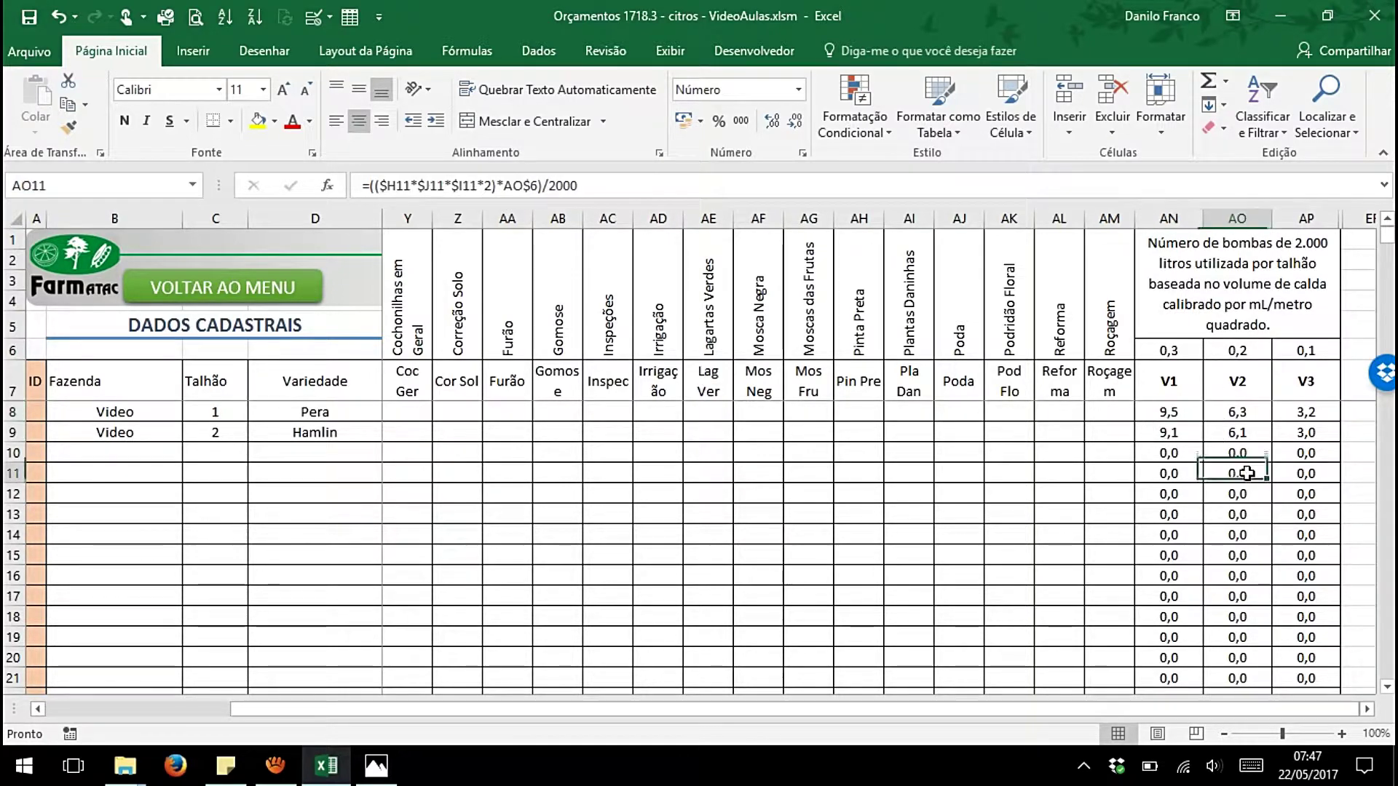
left_click(1164, 349)
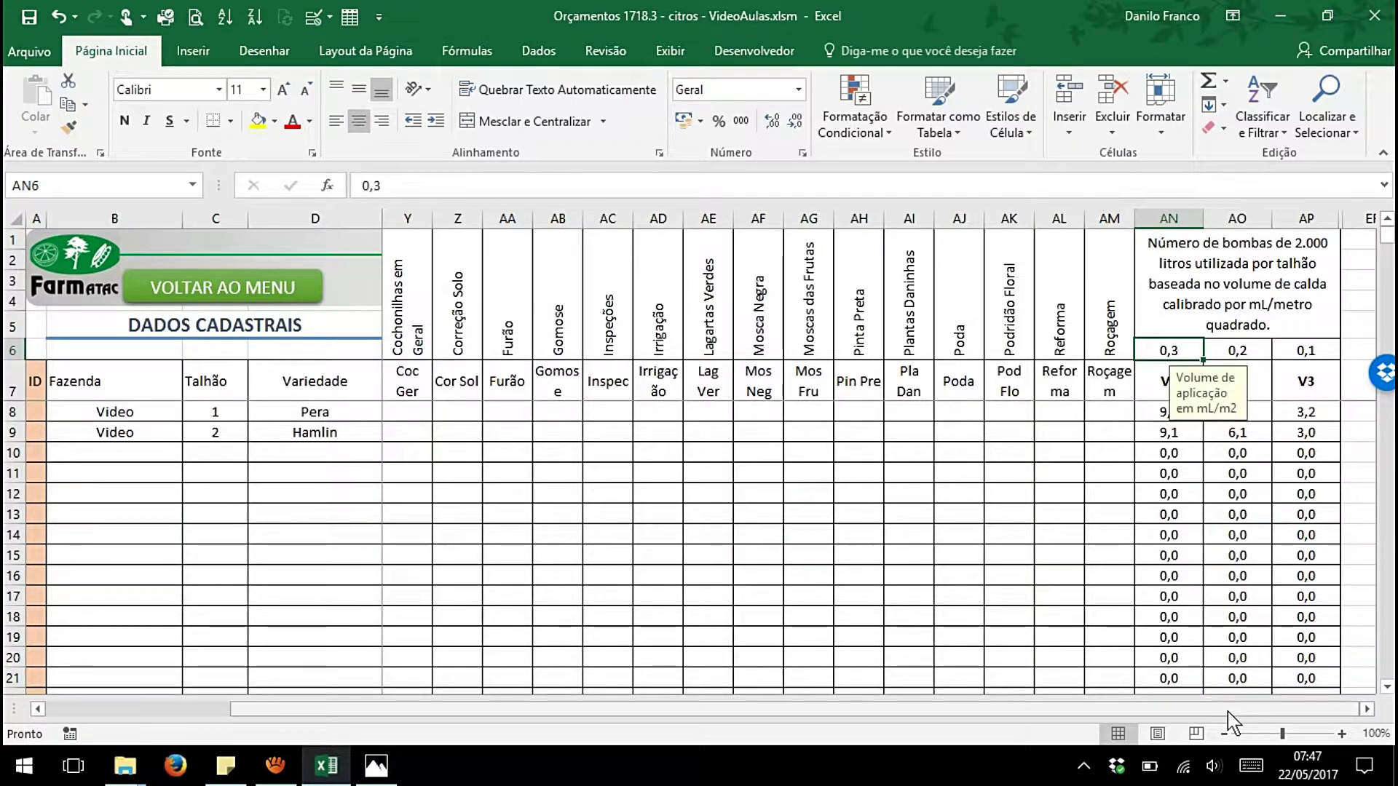
Review the Altura Pés column and the tree heights registered for talhões 1 and 2
left_click_drag(1227, 710, 987, 710)
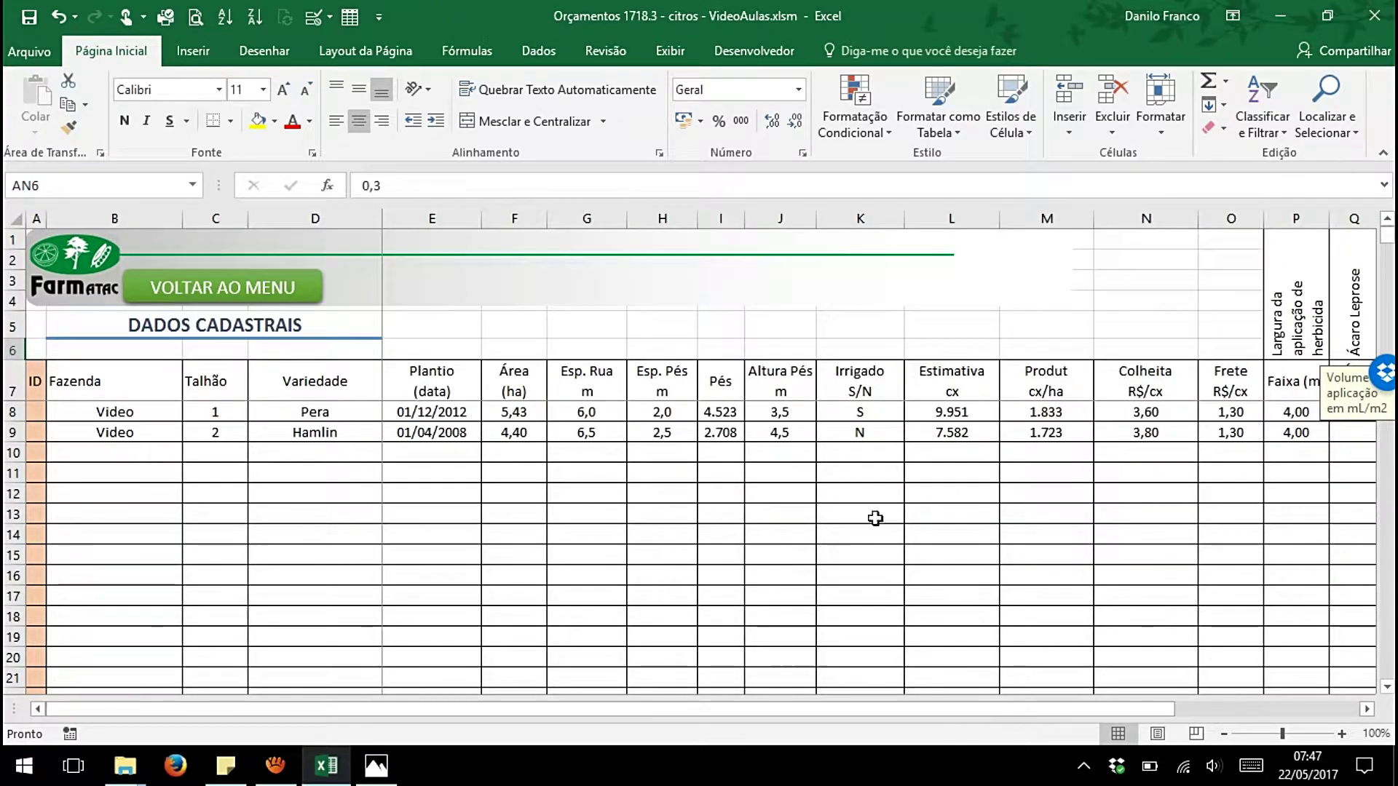
left_click(789, 380)
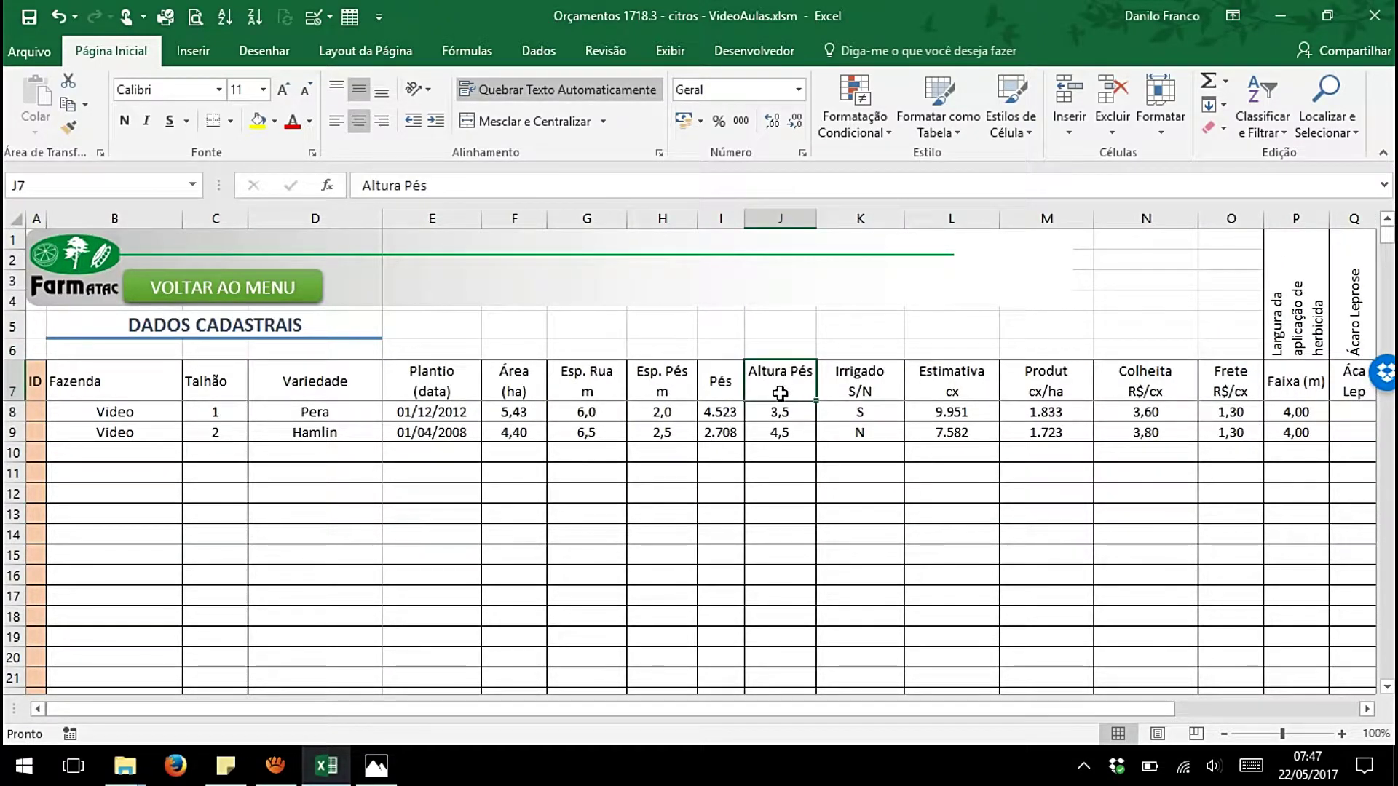
left_click_drag(788, 412, 780, 430)
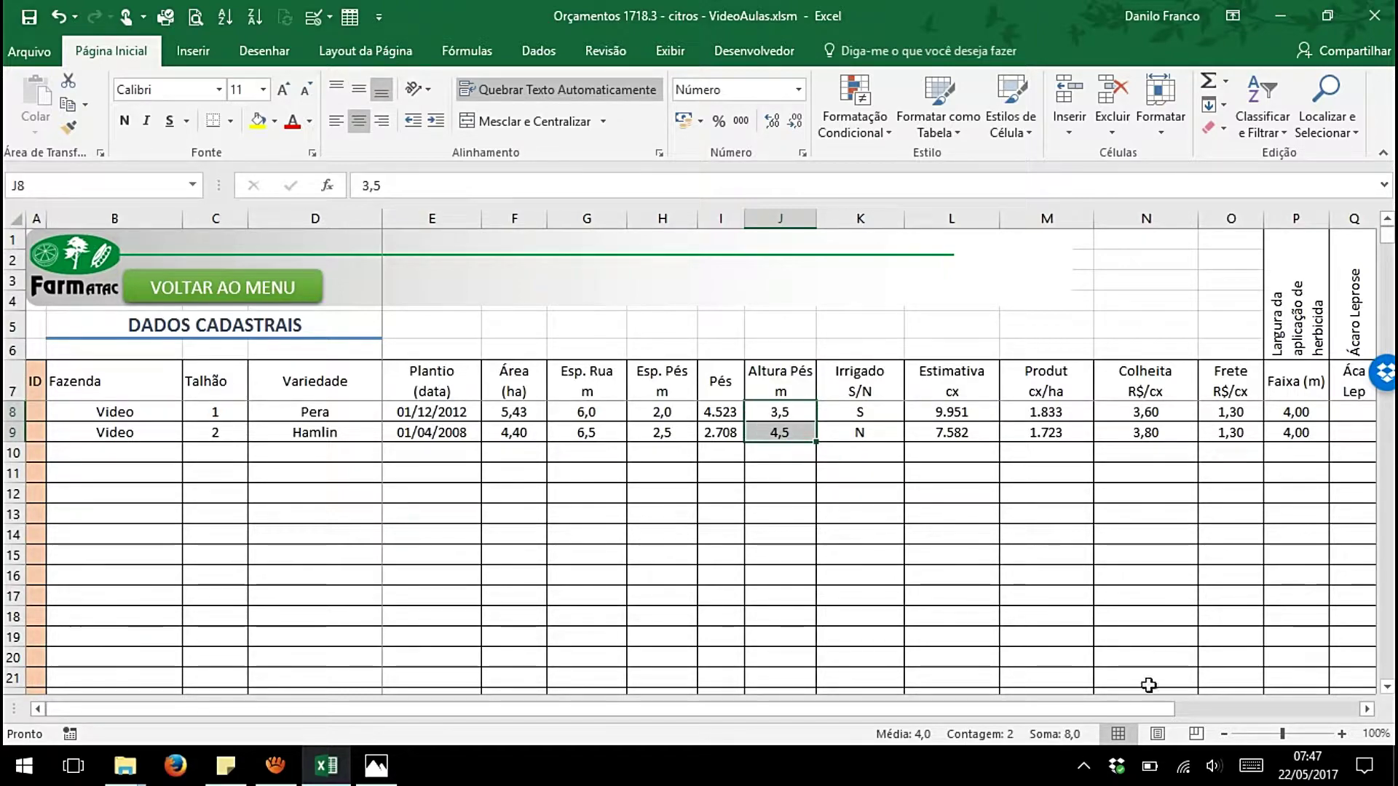
Compare the V1, V2 and V3 application volumes and relate the V1 volume to talhão 1's tank count
left_click_drag(1129, 705, 1353, 706)
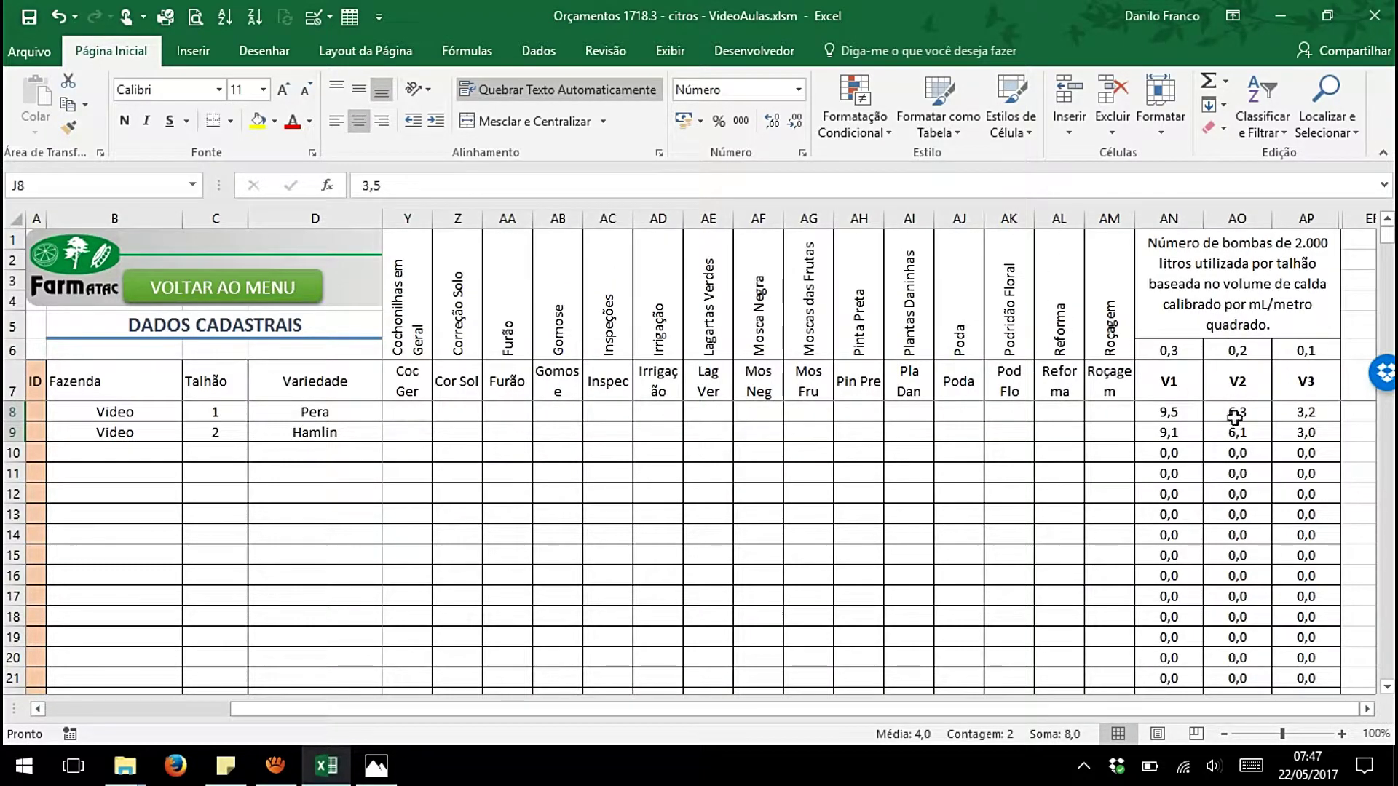
left_click(1168, 350)
left_click(1236, 349)
left_click(1303, 346)
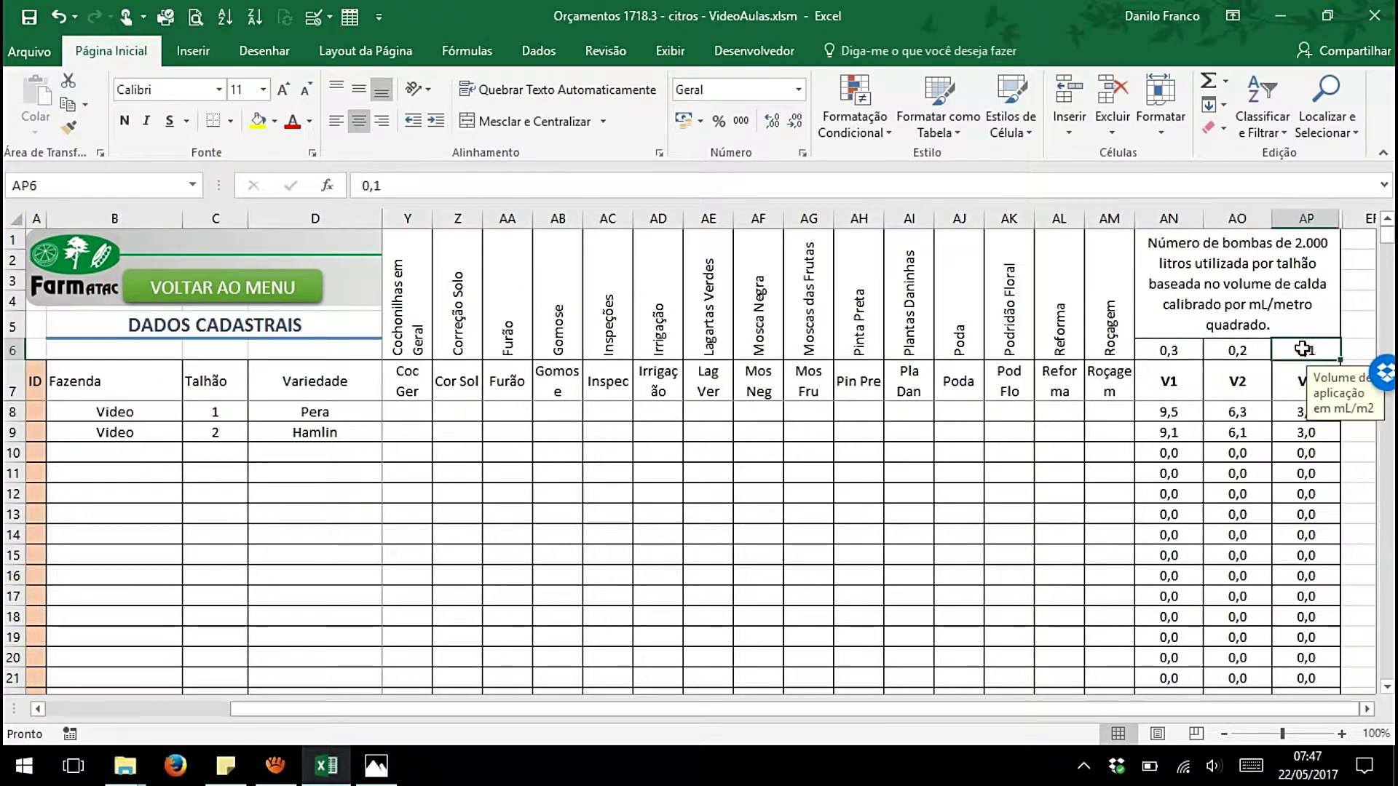
left_click(1180, 349)
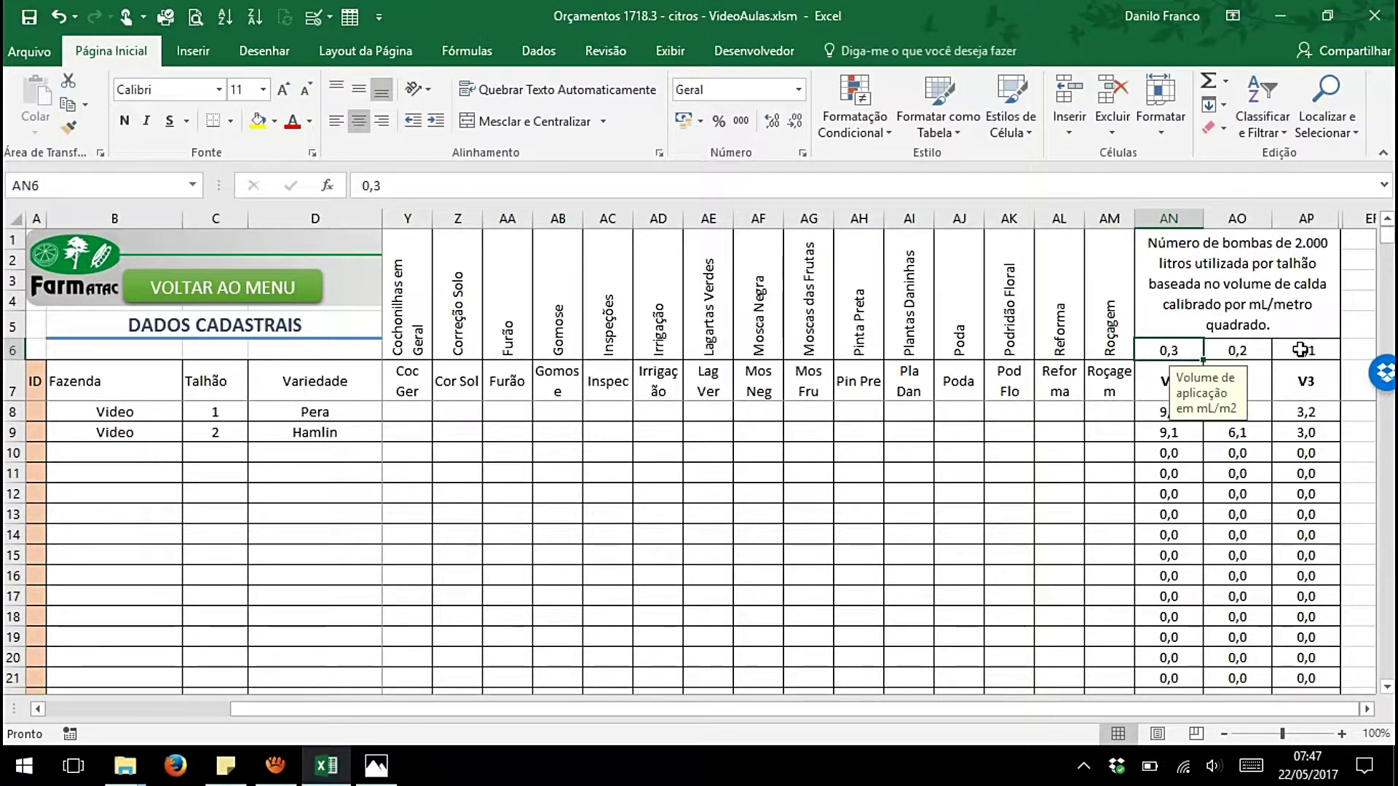
left_click(1161, 415)
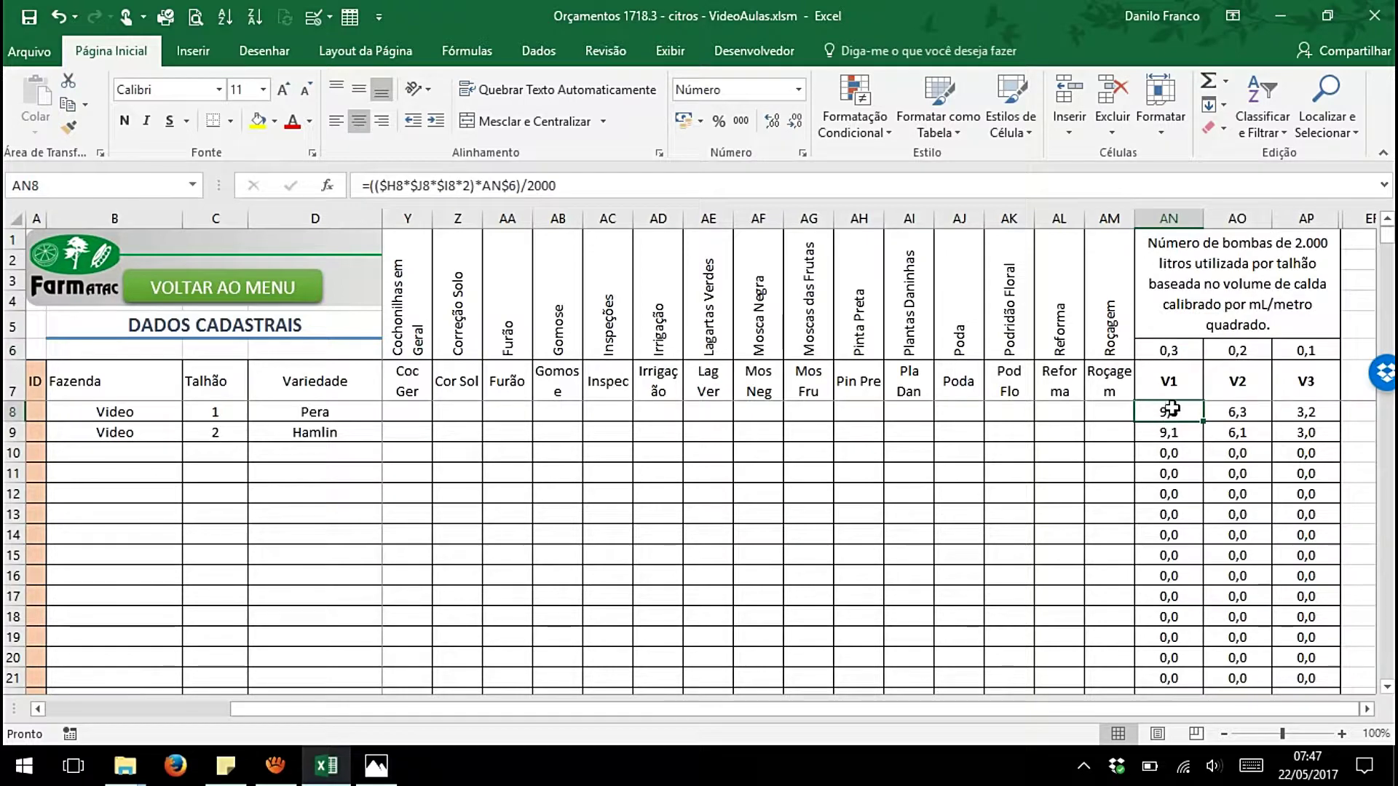
left_click(1179, 347)
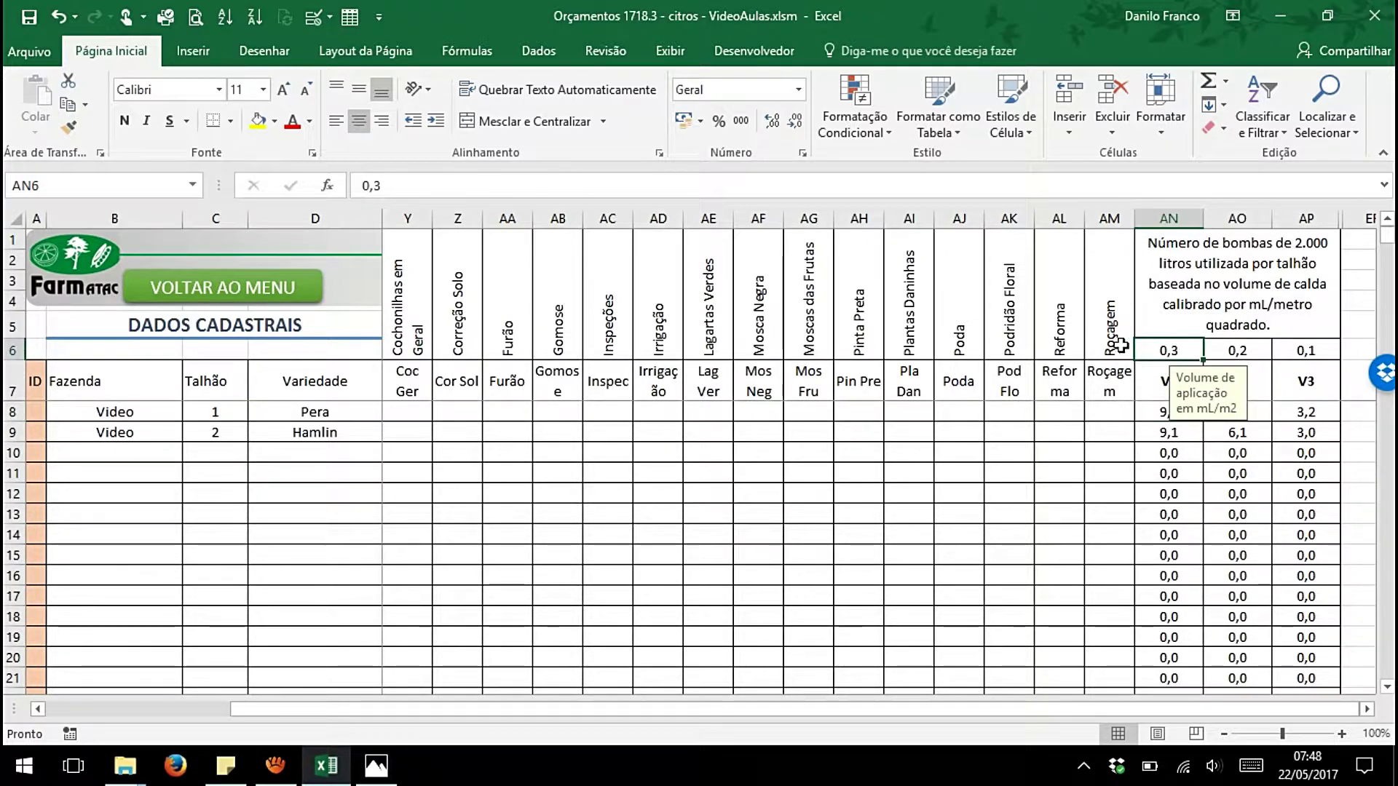
Check talhão 1's tree height against its V1 tank-count formula without editing either cell
left_click_drag(1114, 706, 824, 715)
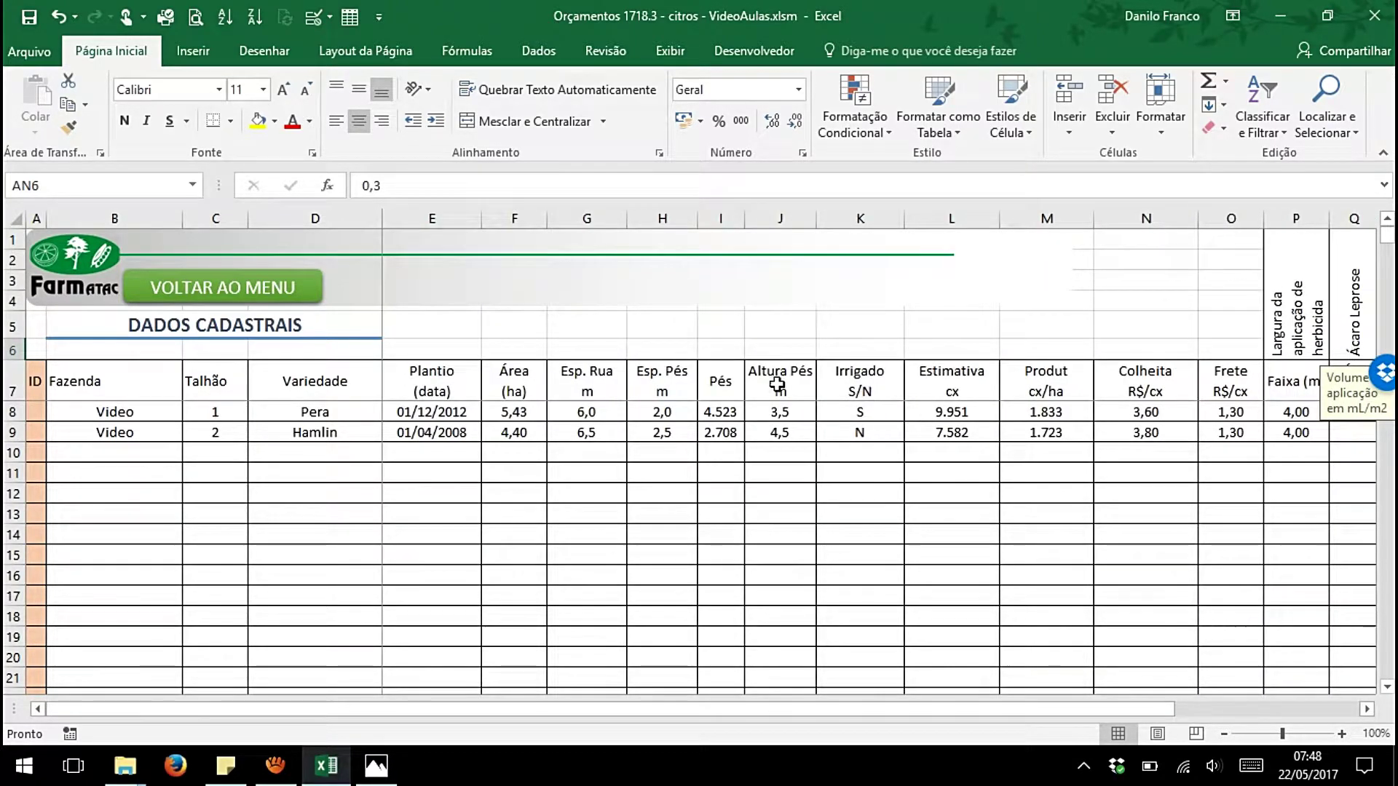
left_click(785, 412)
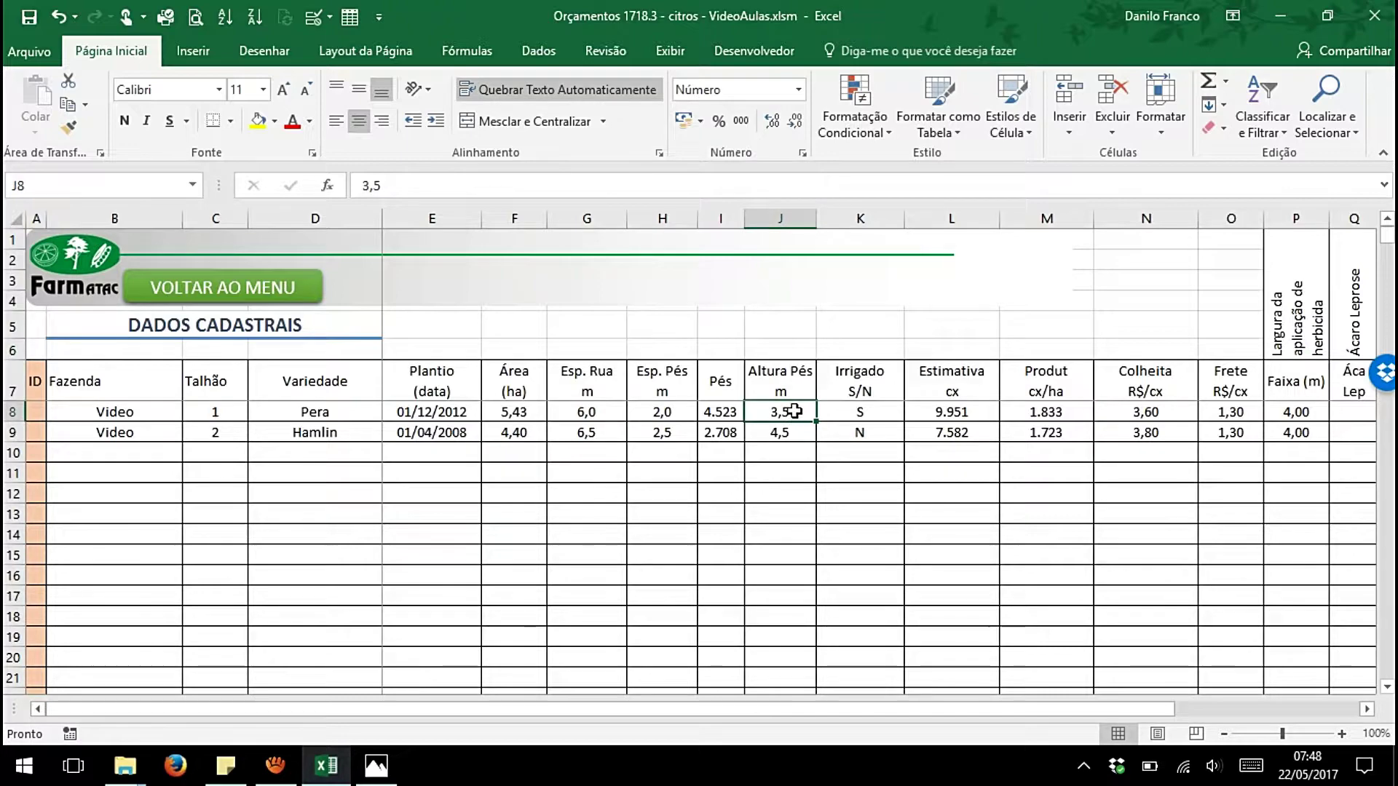
left_click_drag(1161, 708, 1362, 711)
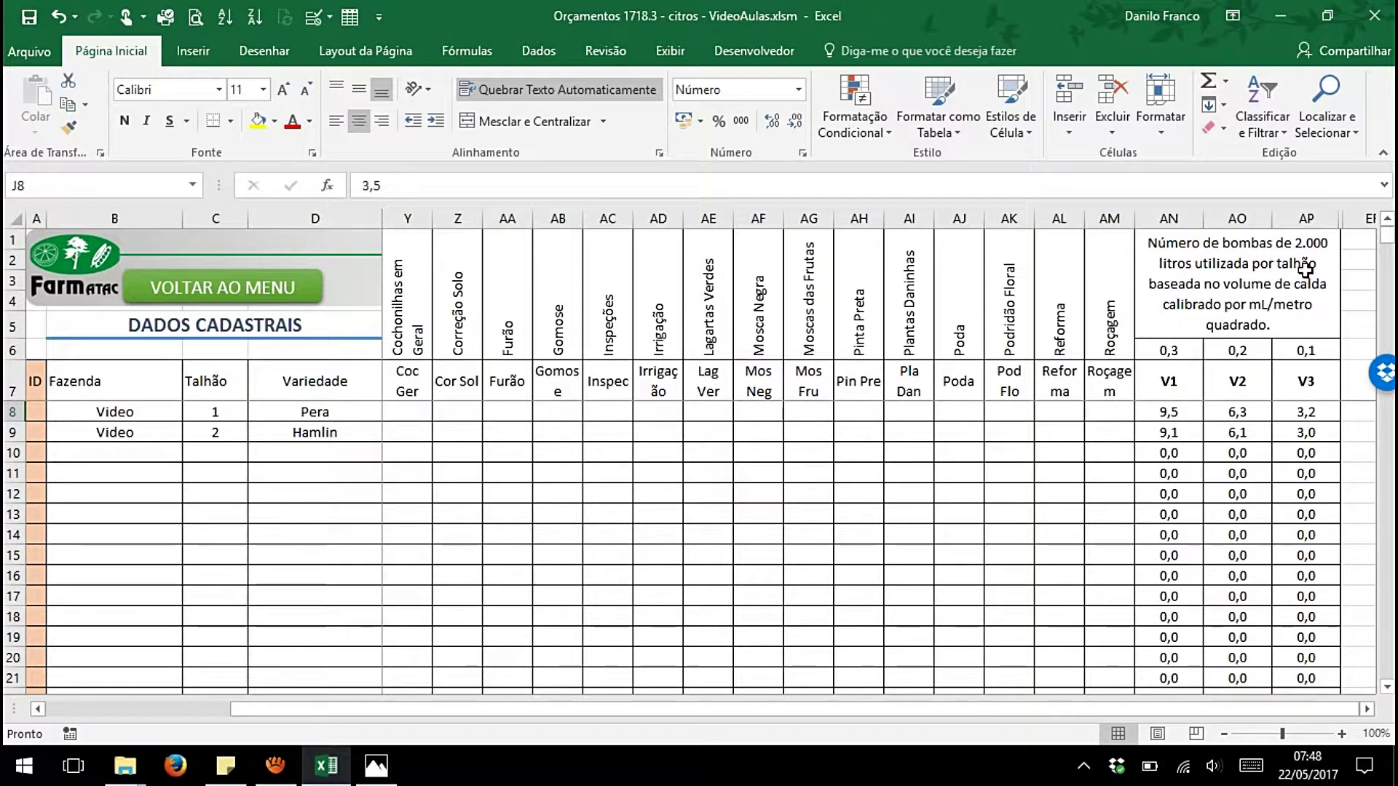
left_click(1194, 414)
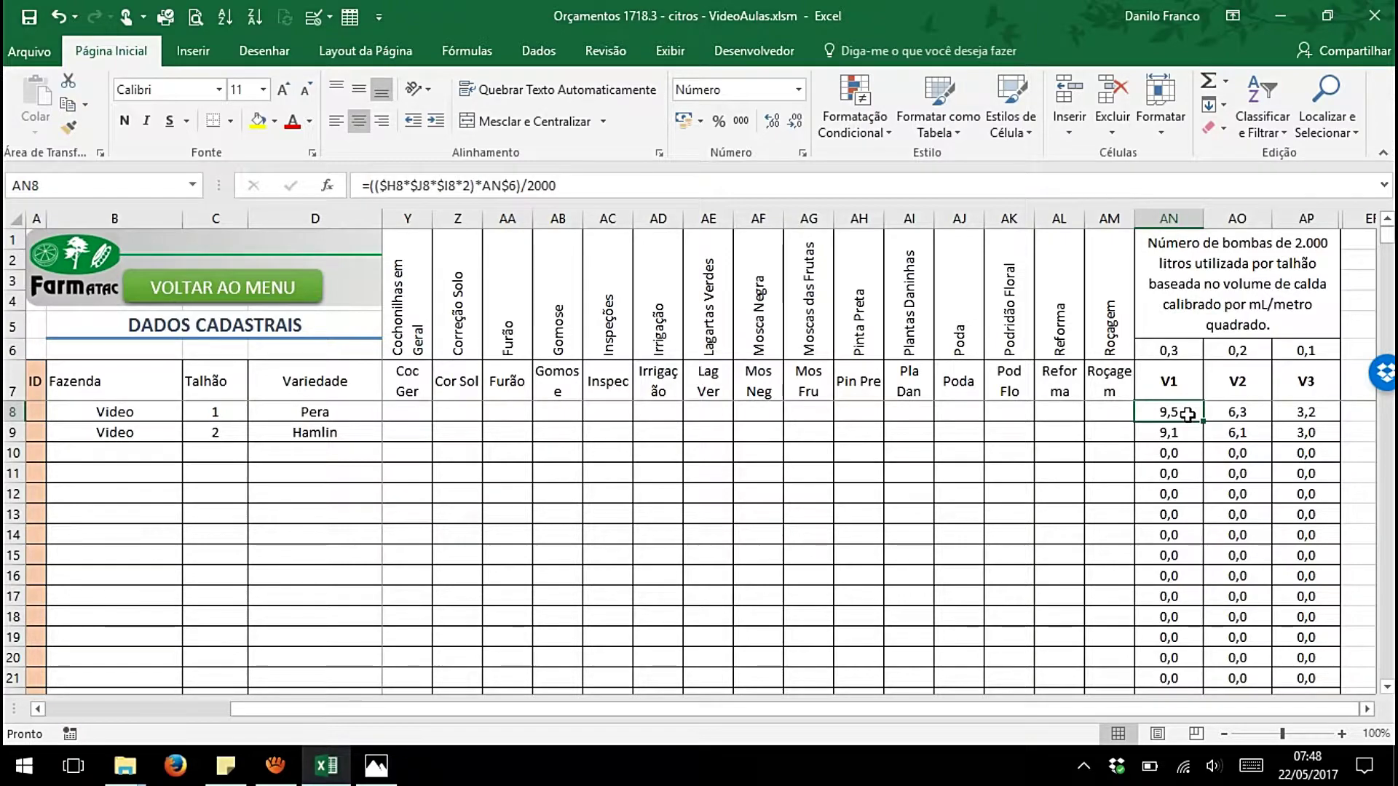
Examine the treatment target columns from Ácaro Leprose to Cancro Citrico, including the three mite columns individually
left_click_drag(993, 704, 797, 709)
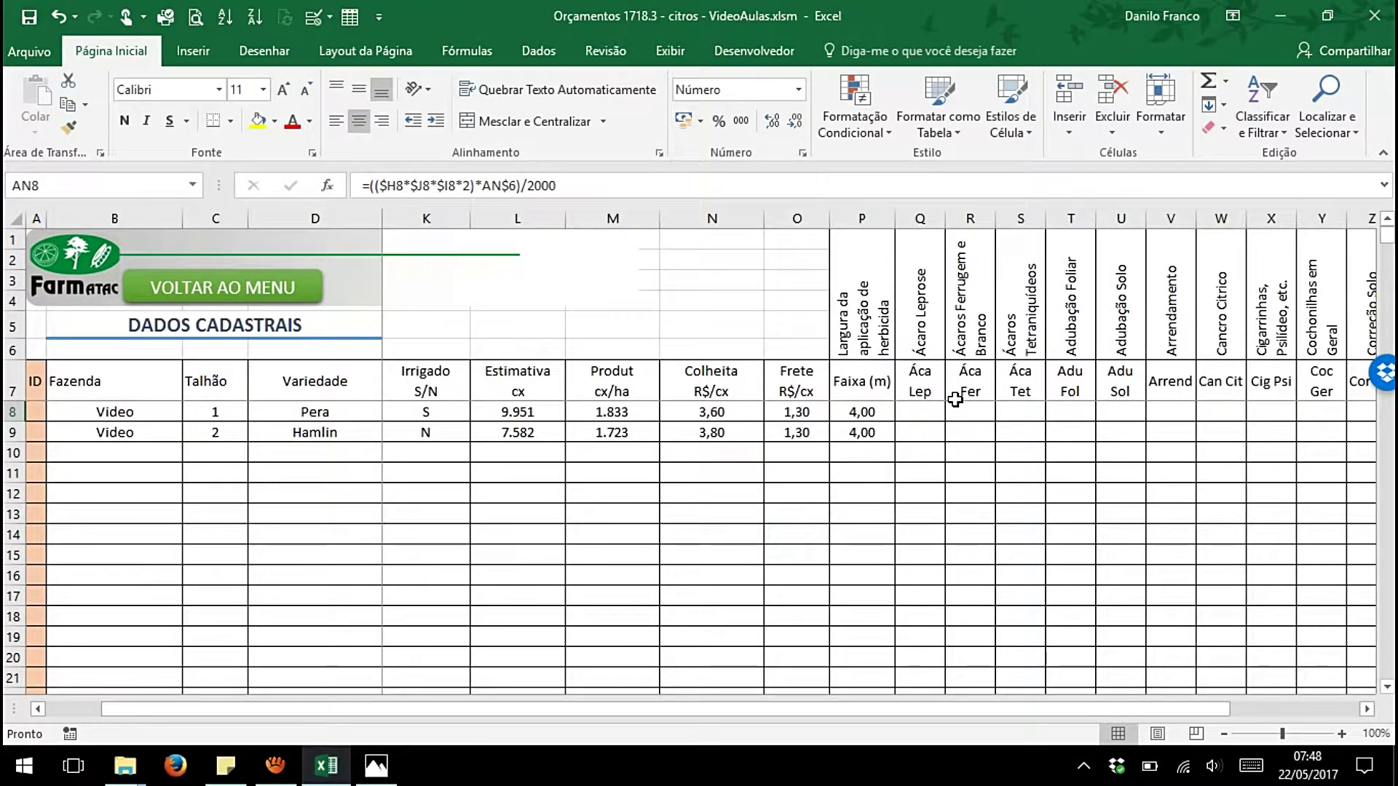
left_click(921, 208)
left_click_drag(921, 206, 1219, 217)
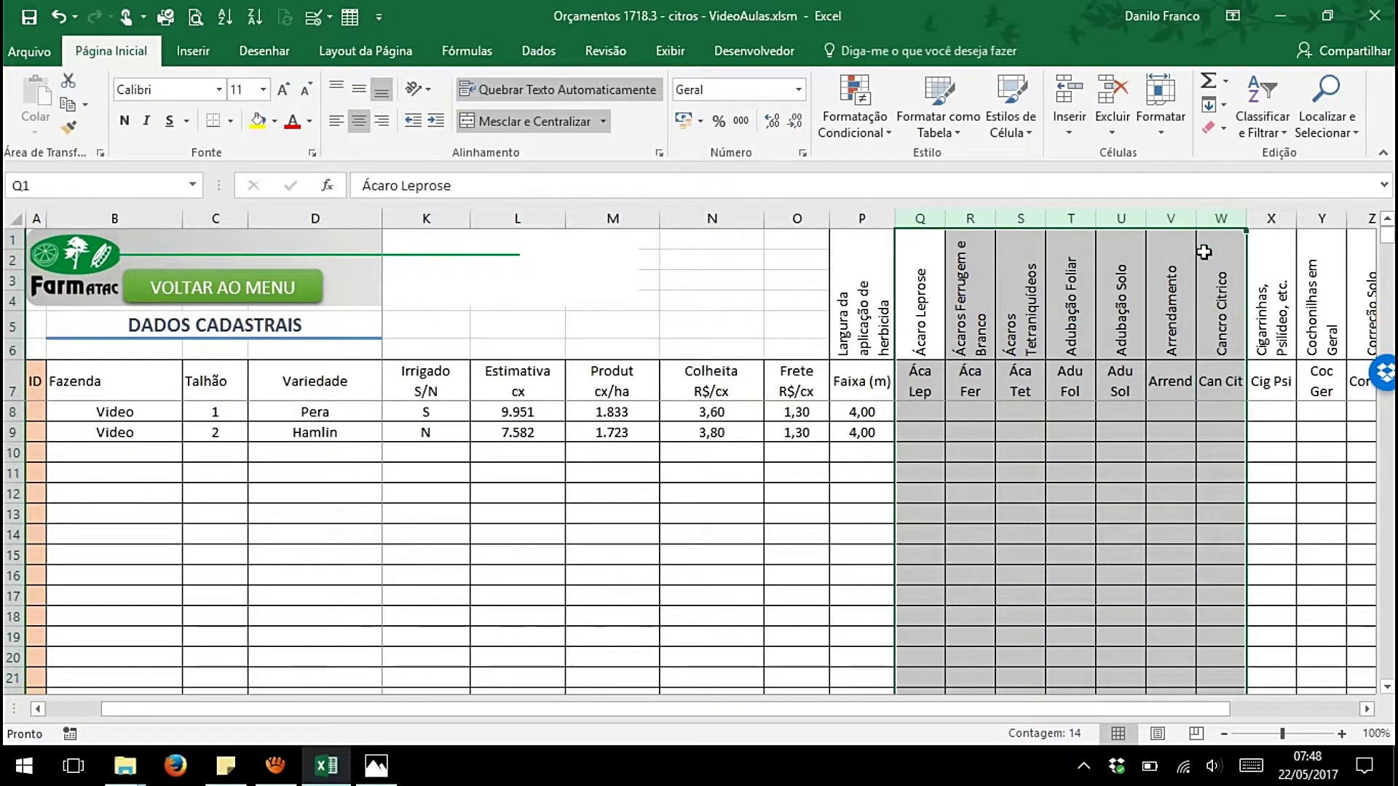
left_click(1130, 461)
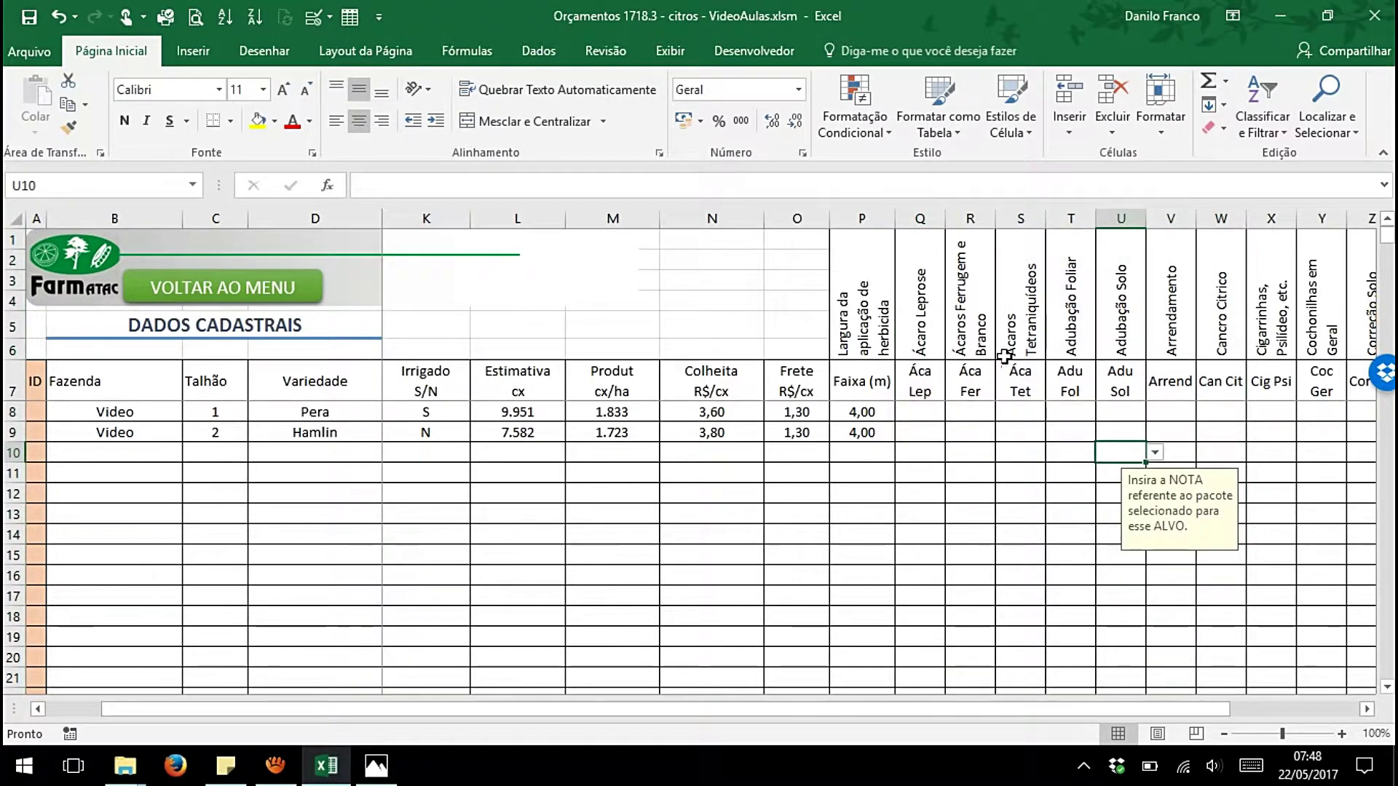
left_click(926, 213)
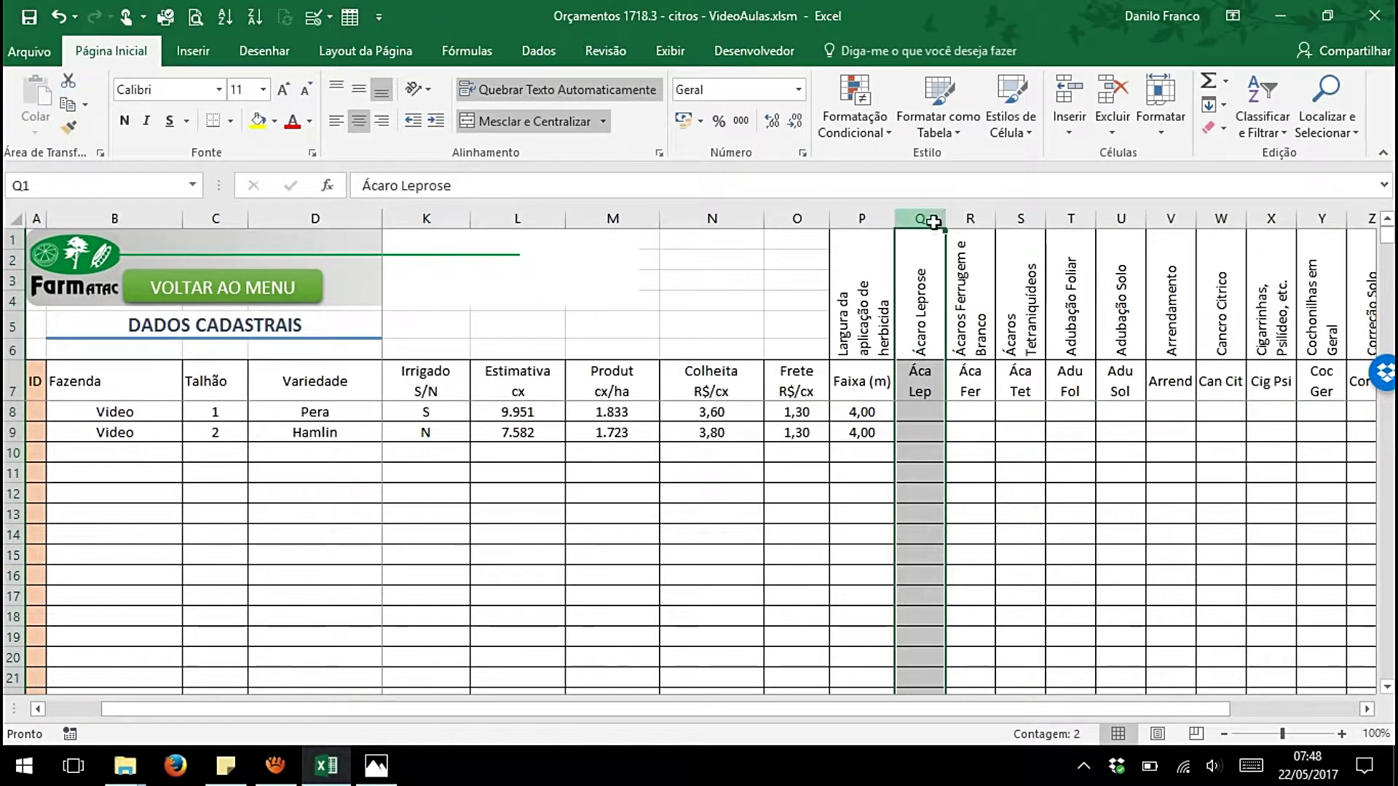
left_click(982, 211)
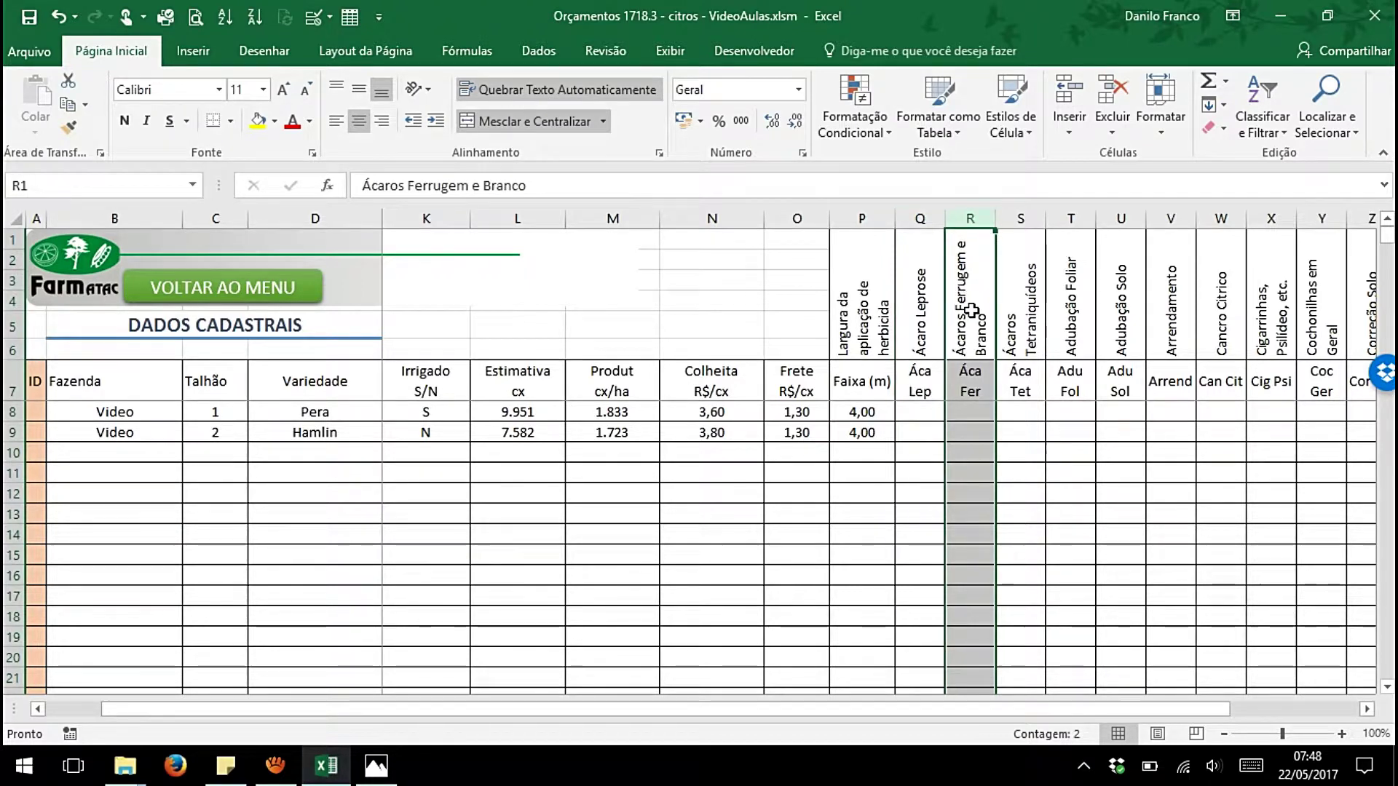
left_click(1025, 221)
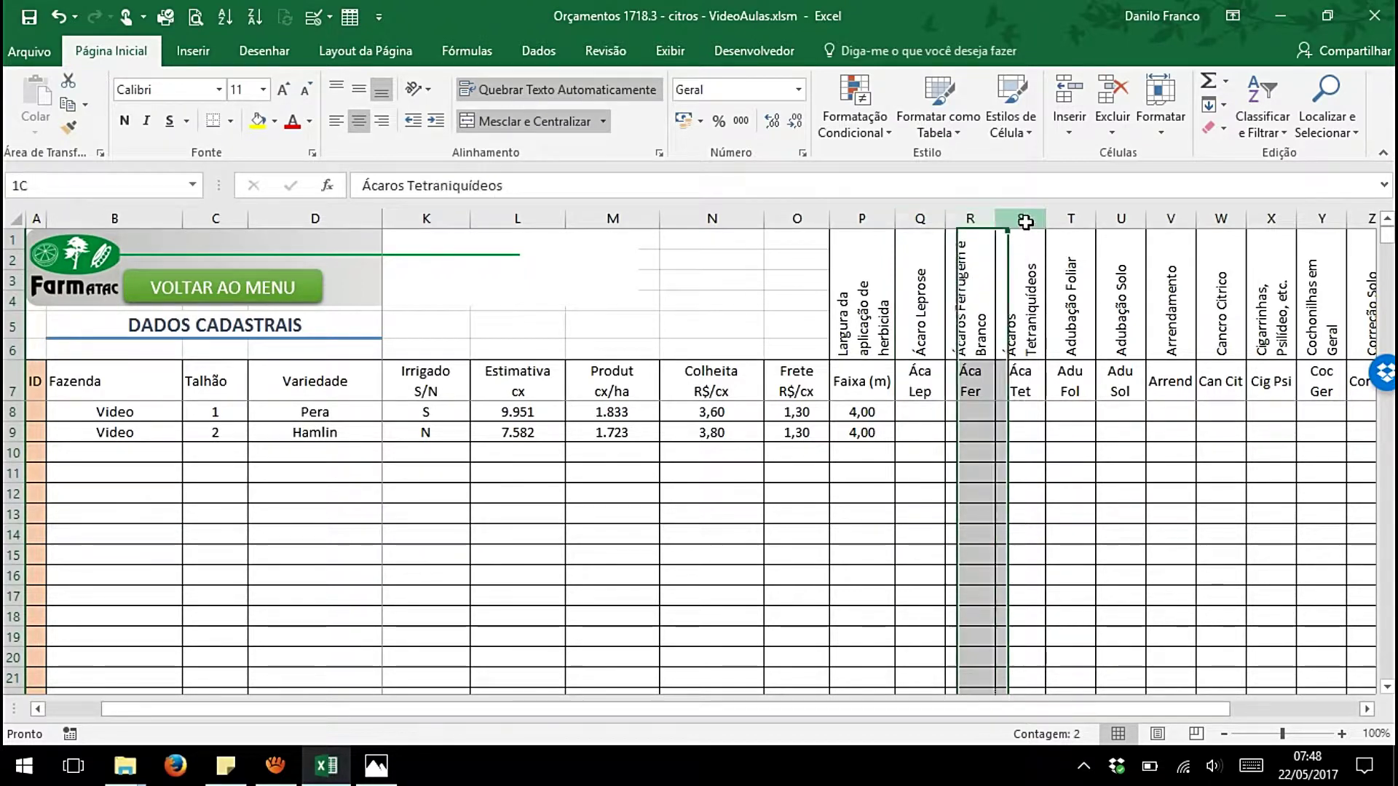
Inspect the list of package notes available for Ácaro Leprose in talhão 1 without choosing one
left_click(923, 414)
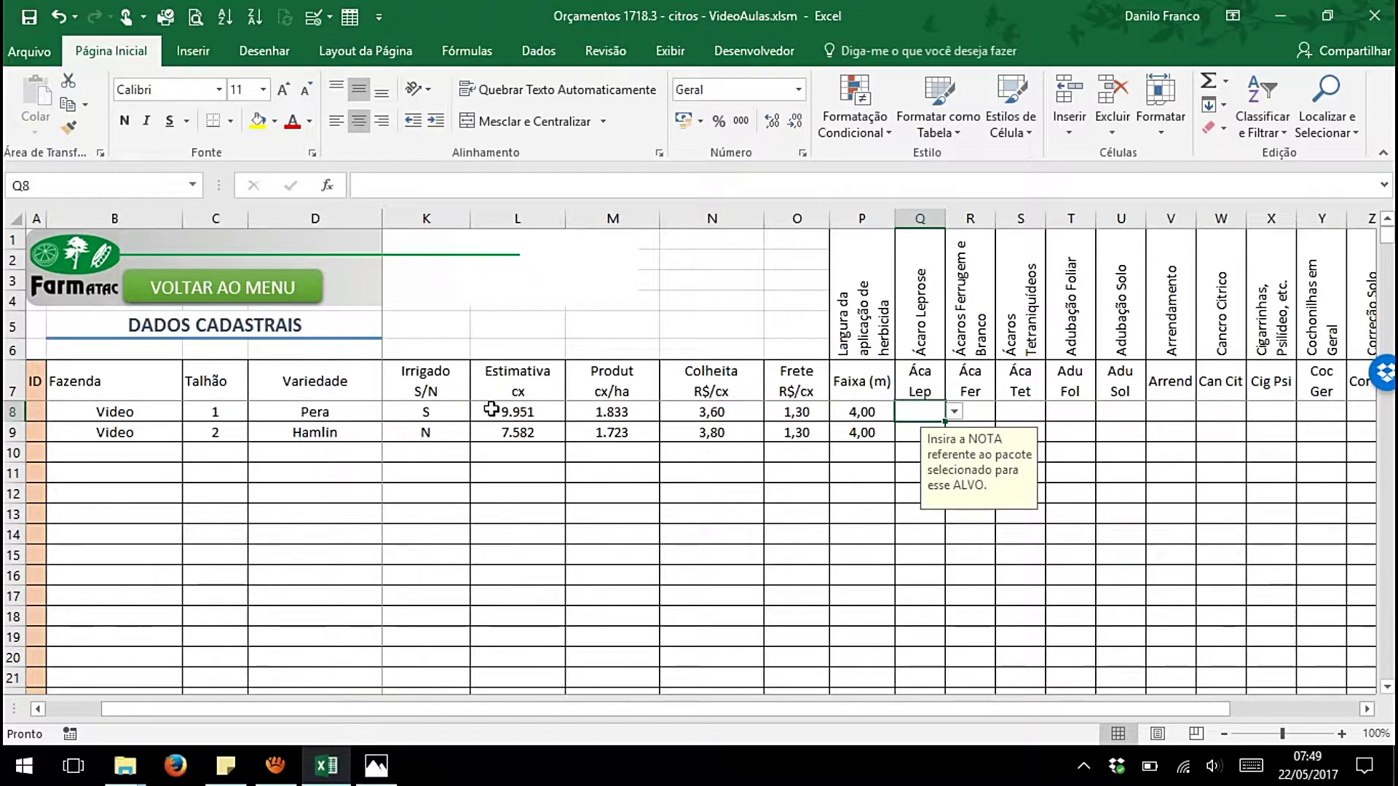
left_click(955, 412)
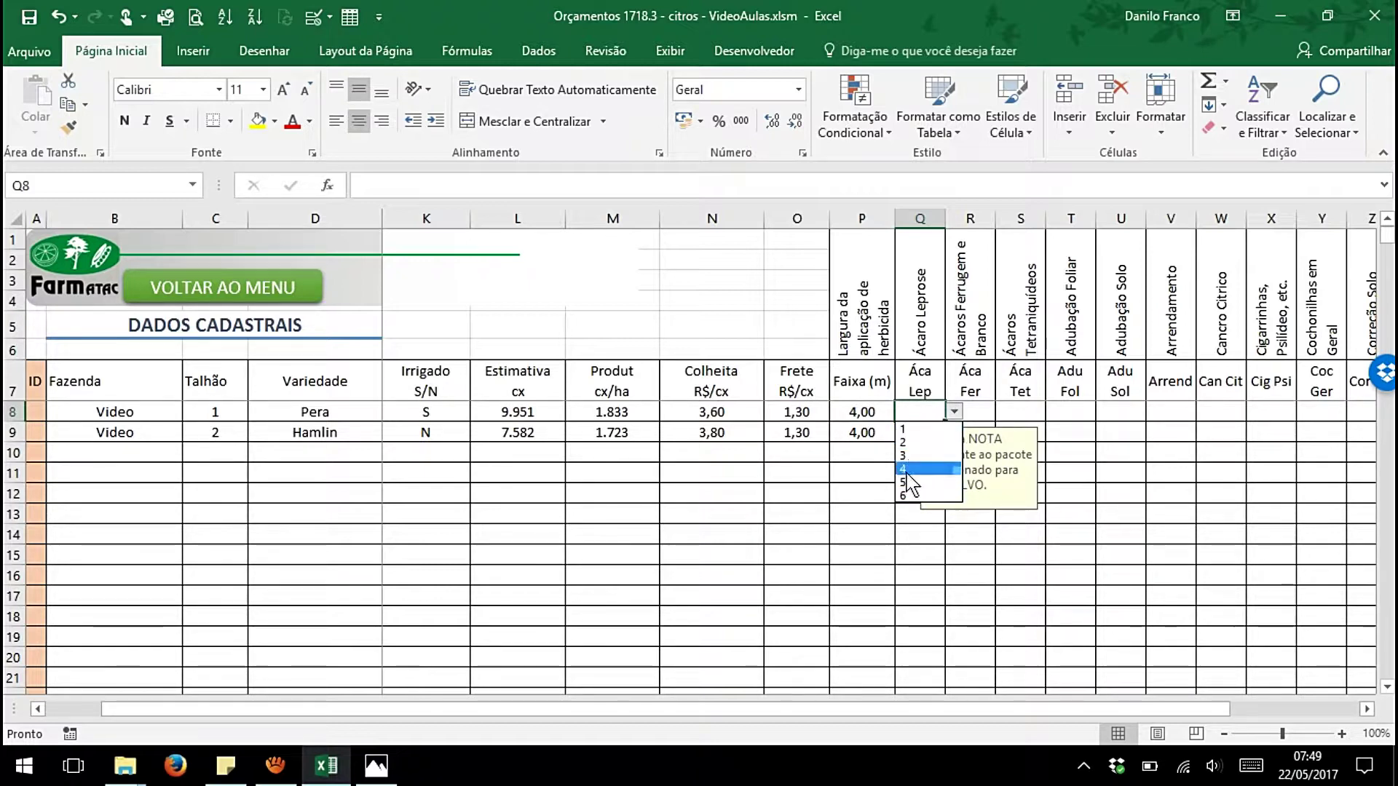
key("Escape")
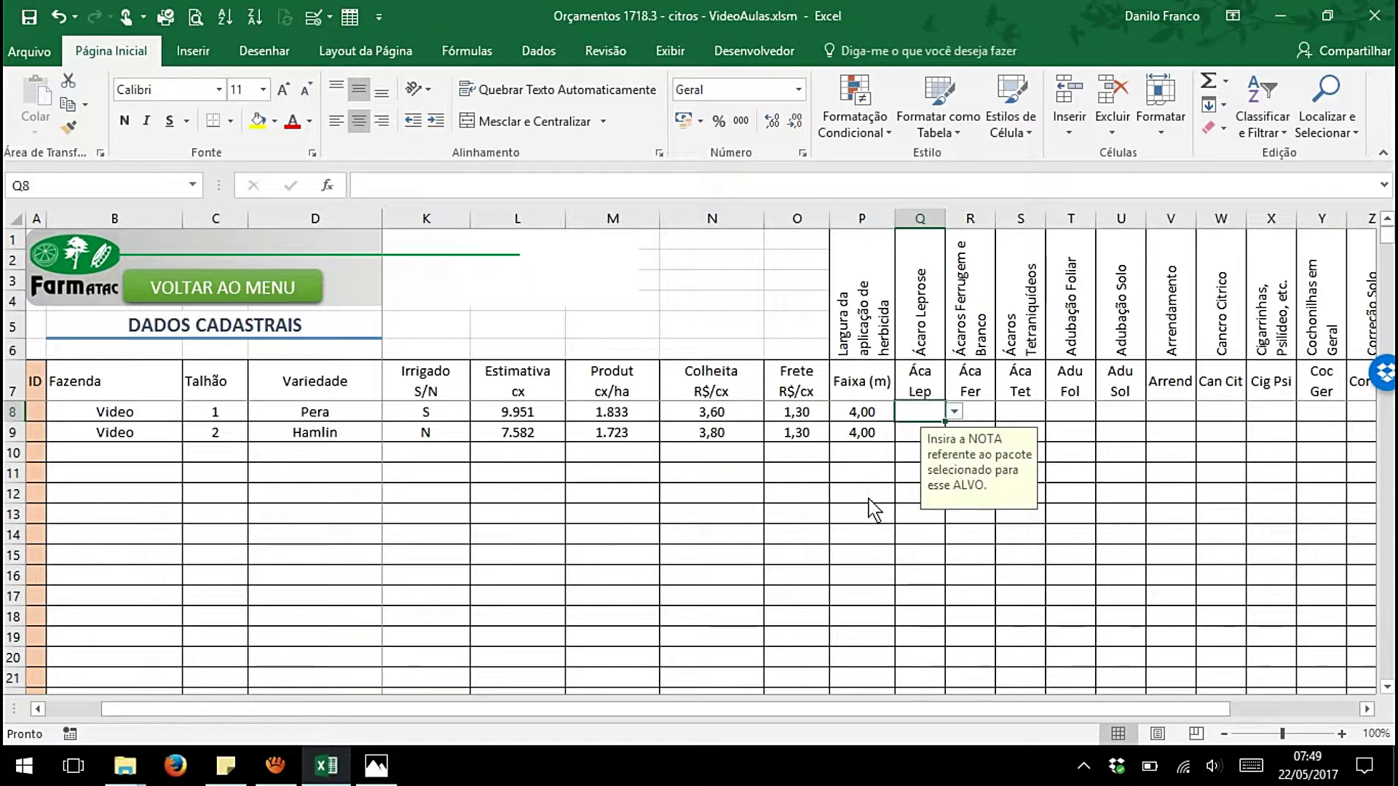
left_click(953, 412)
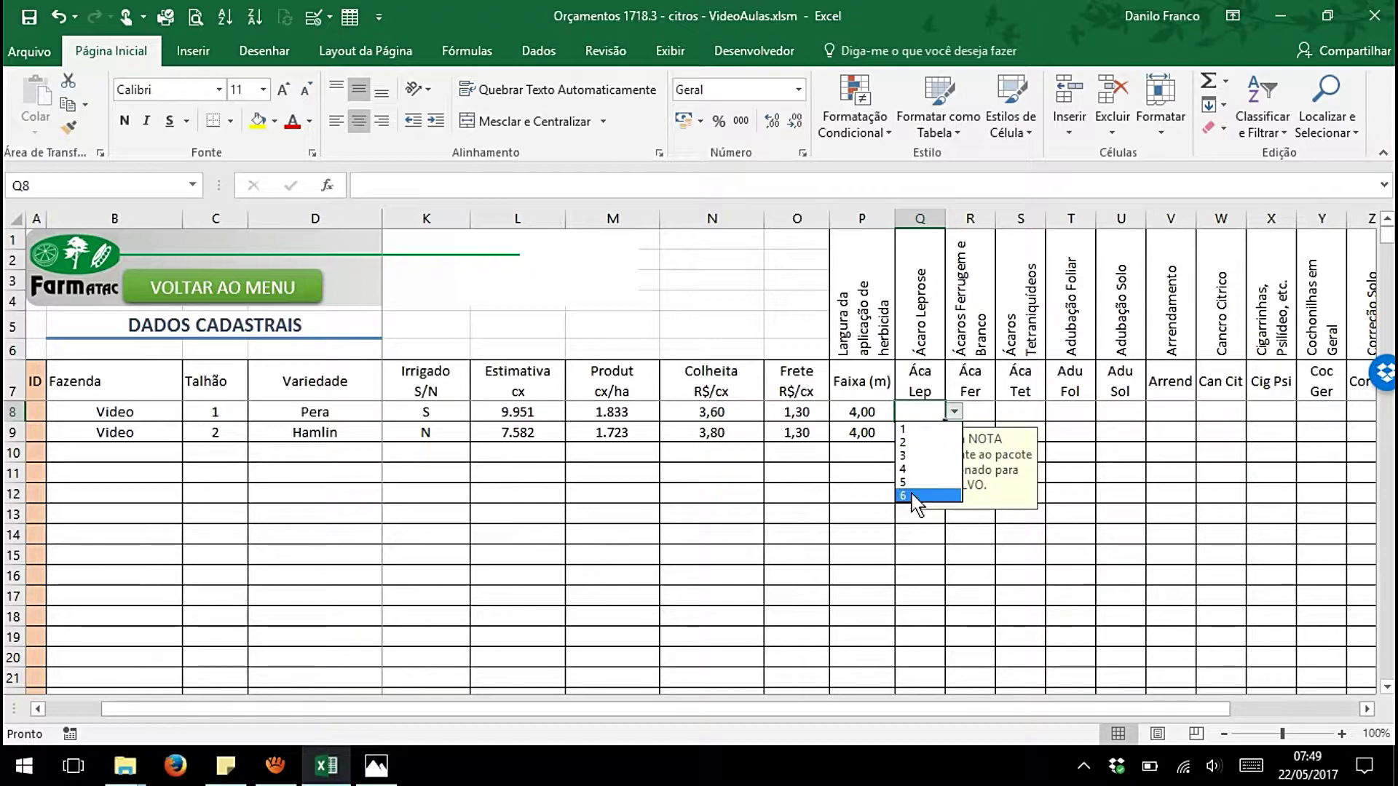
key("Escape")
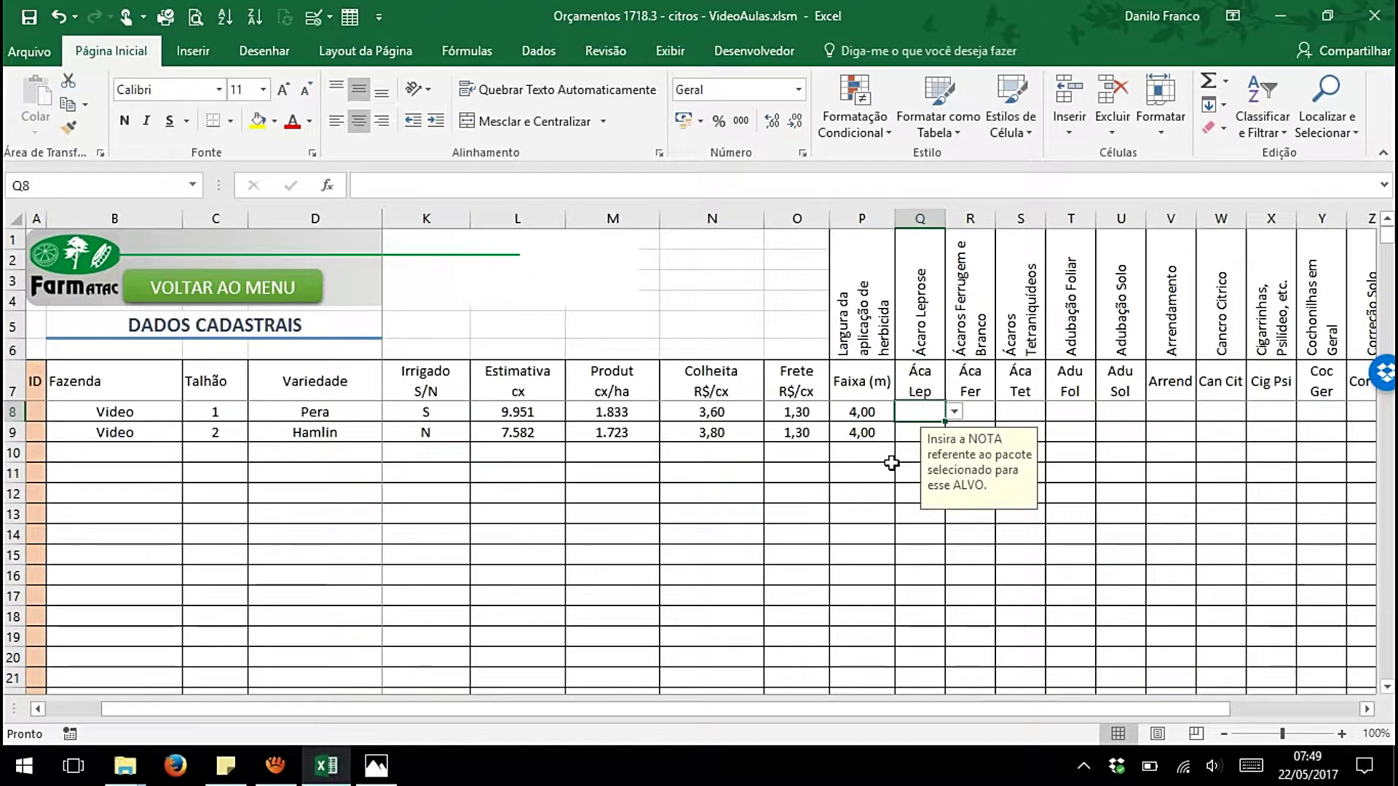
Switch to the Photos app to view the treatment package logic diagram, Logica dos Pacotes.png
left_click(376, 765)
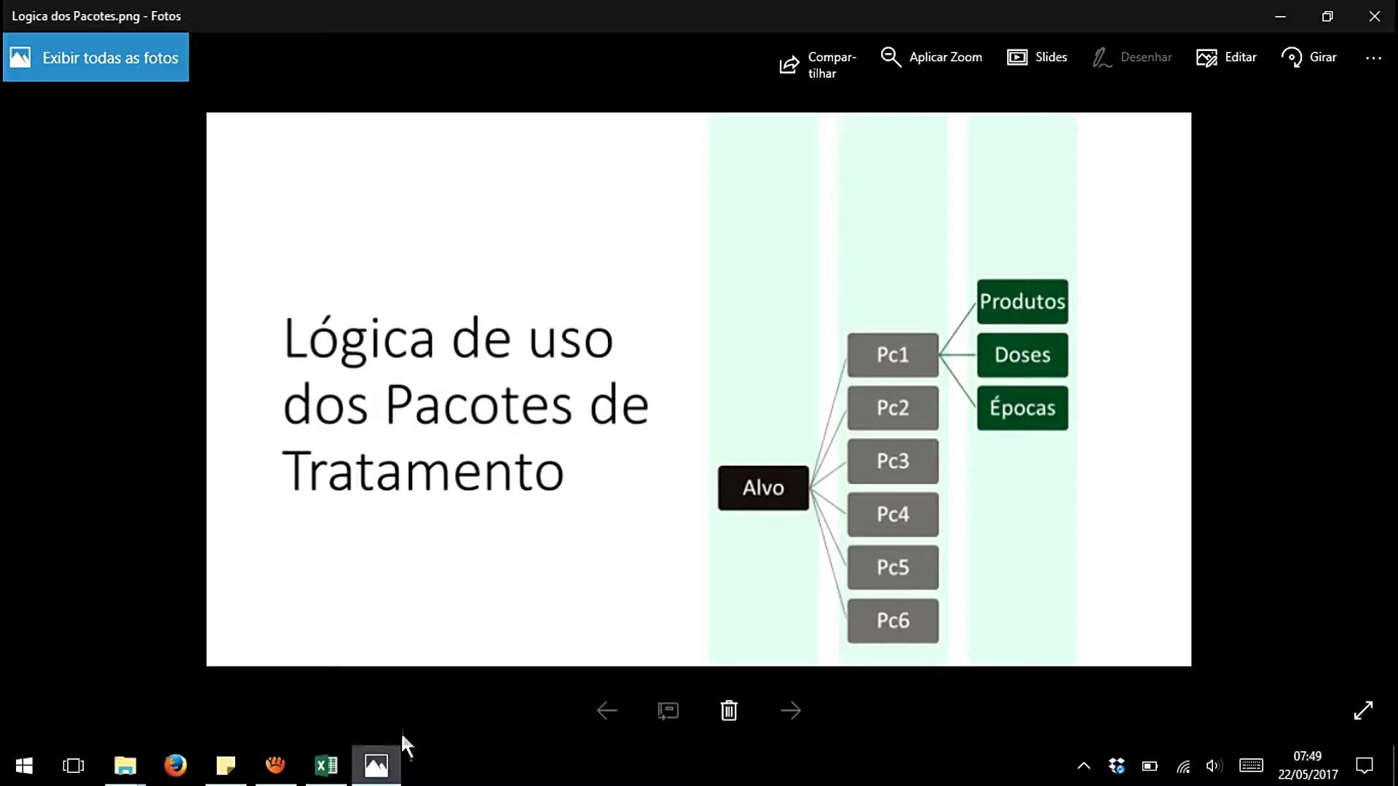